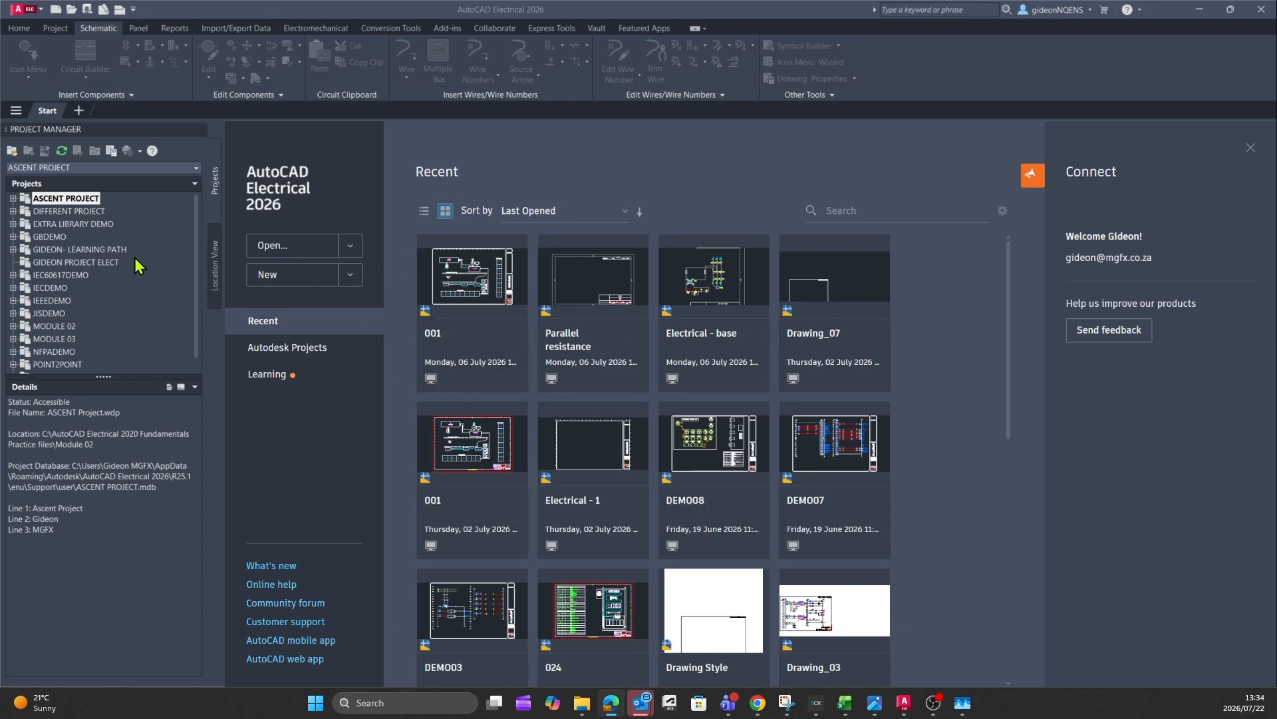
pyautogui.click(28, 154)
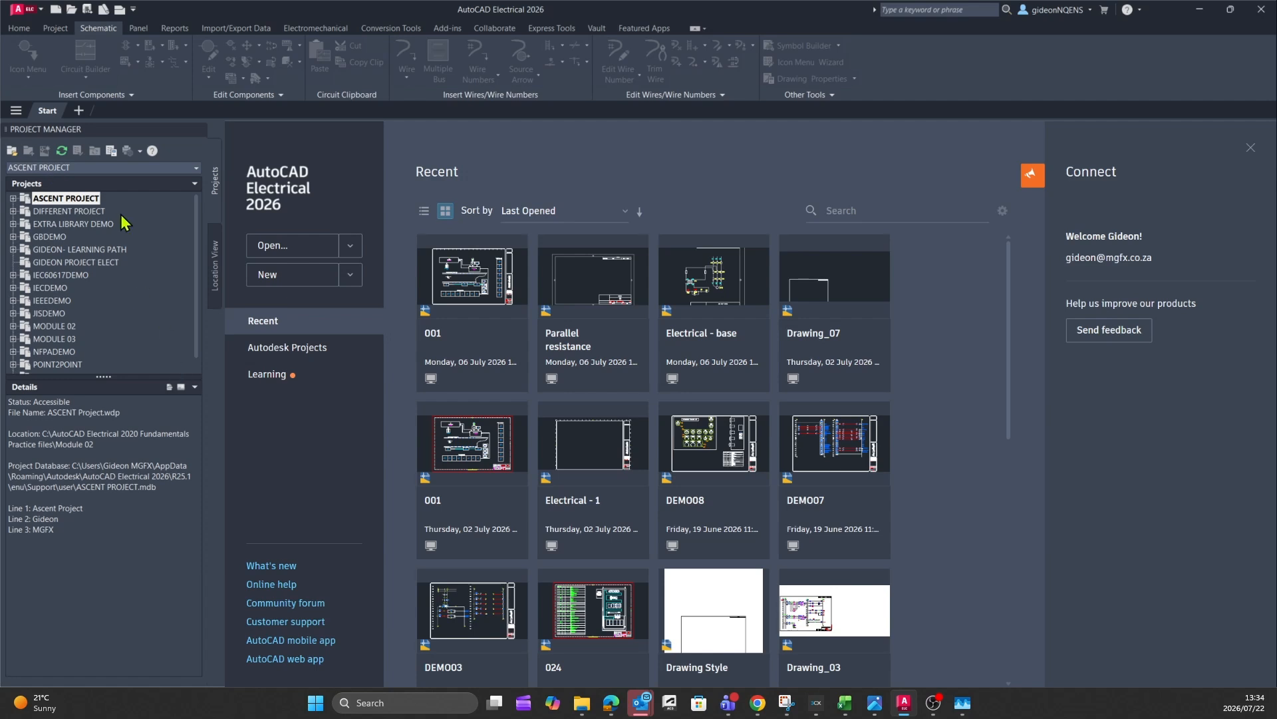
pyautogui.click(11, 151)
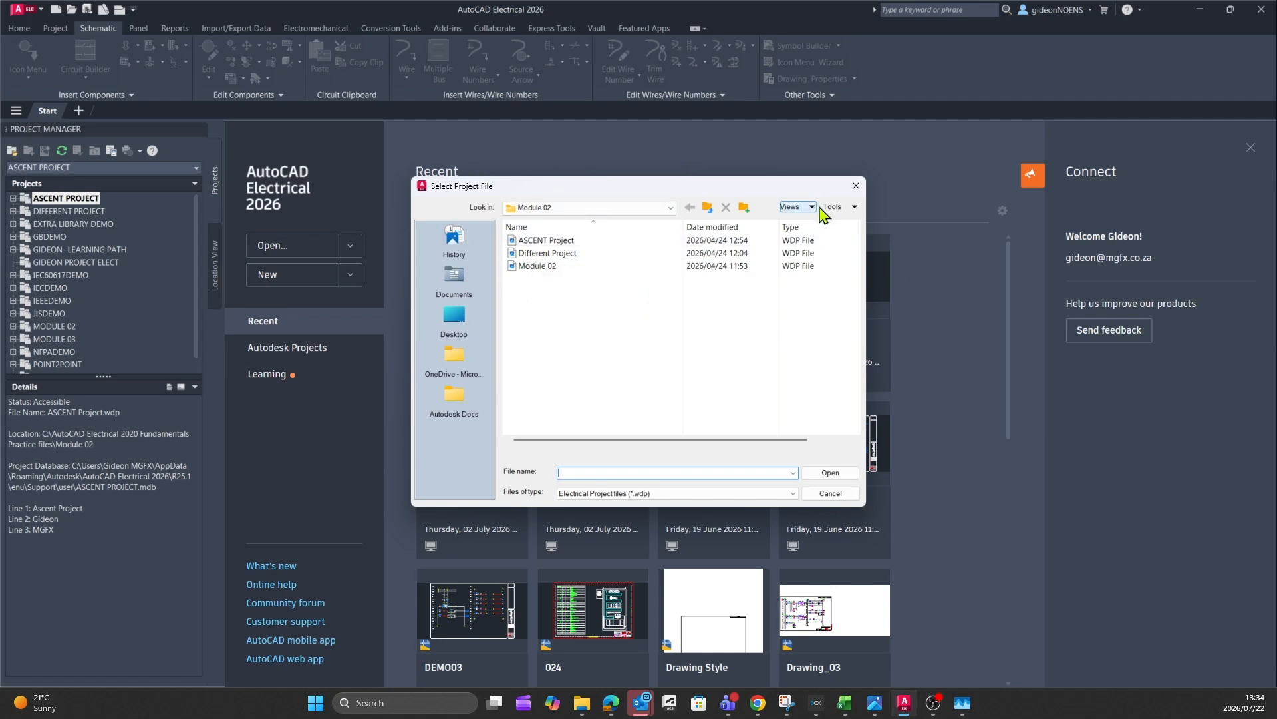
pyautogui.click(856, 185)
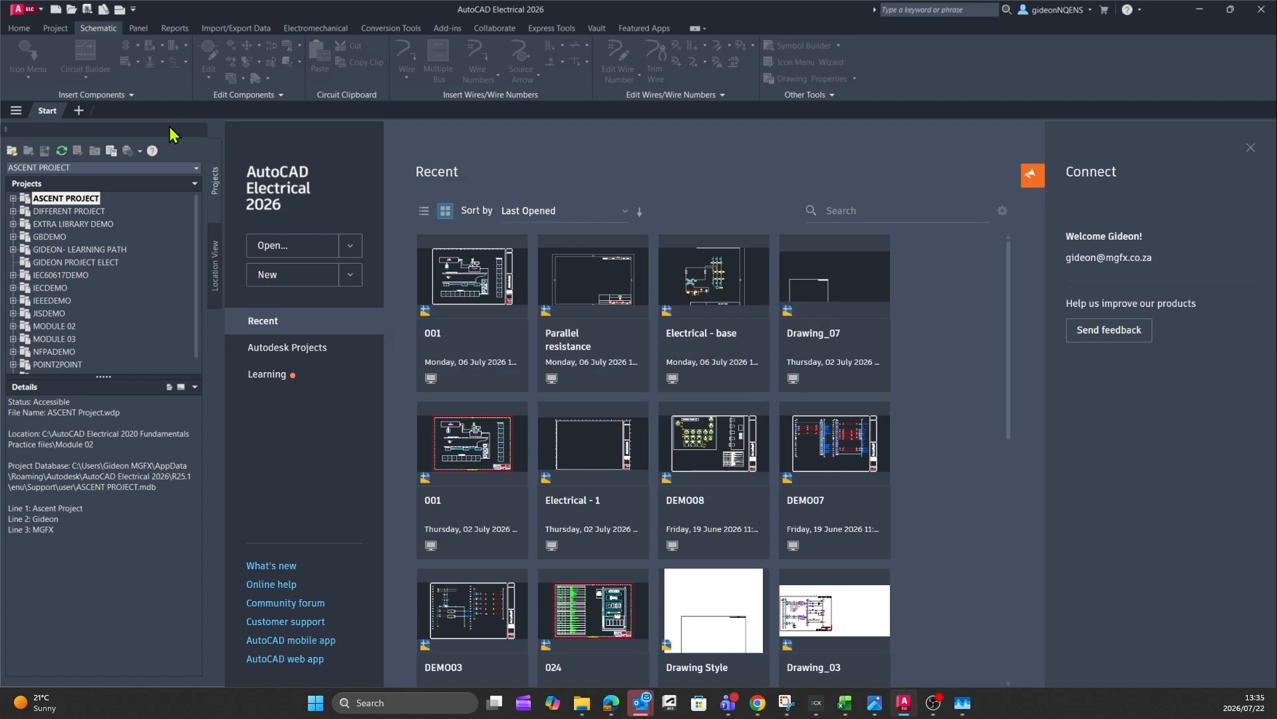
# Create a new drawing from the ACE_IEC_a2_Named template.
pyautogui.click(354, 284)
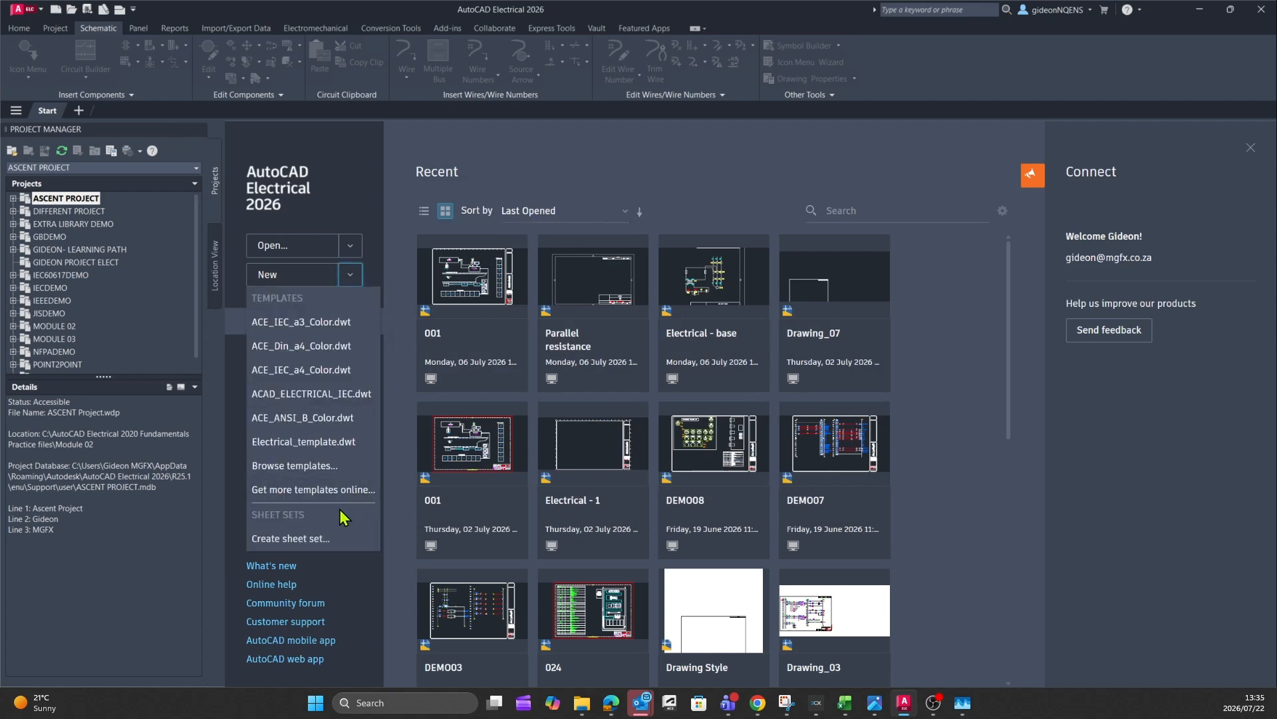
pyautogui.click(322, 468)
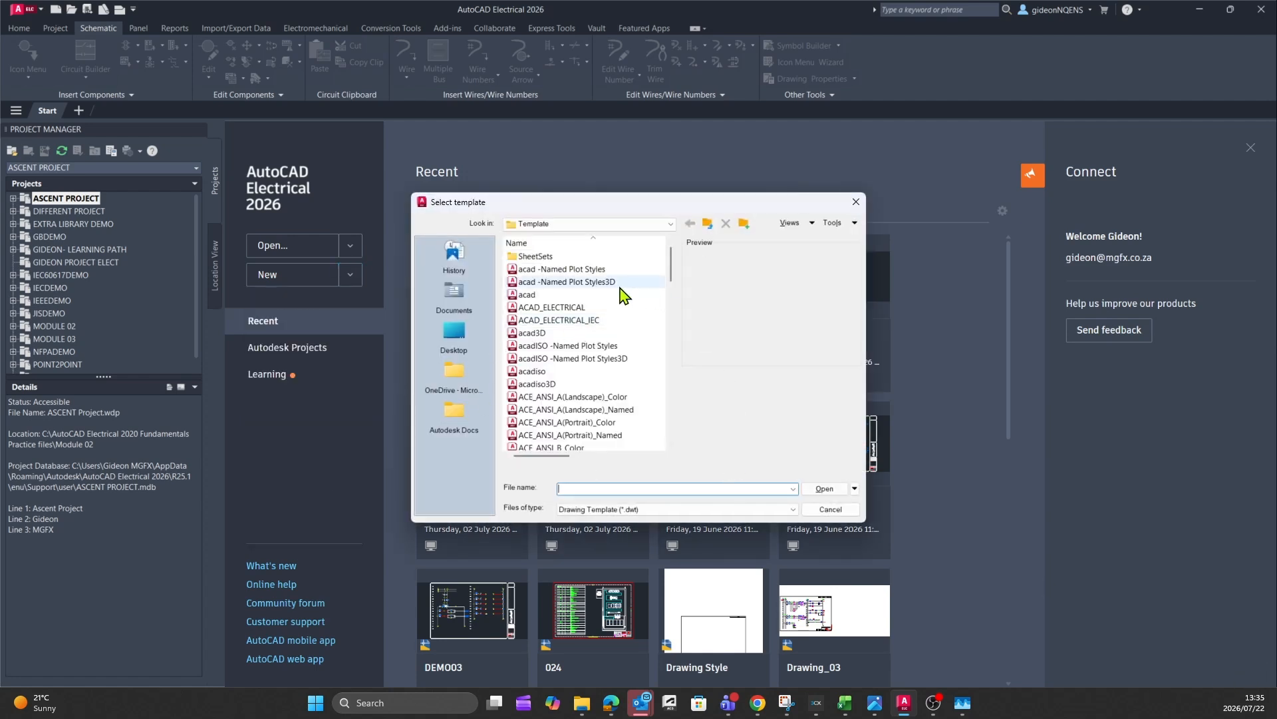
pyautogui.scroll(-10, 605, 366)
pyautogui.scroll(-4, 595, 410)
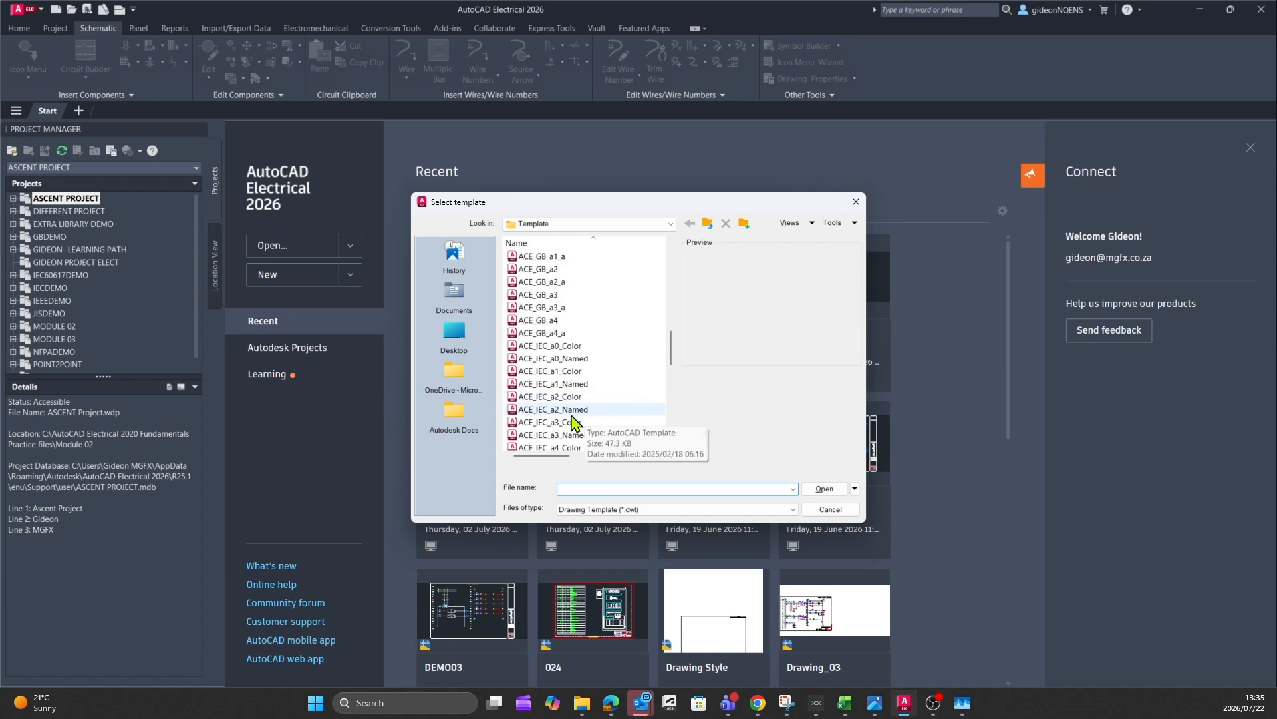
pyautogui.click(568, 411)
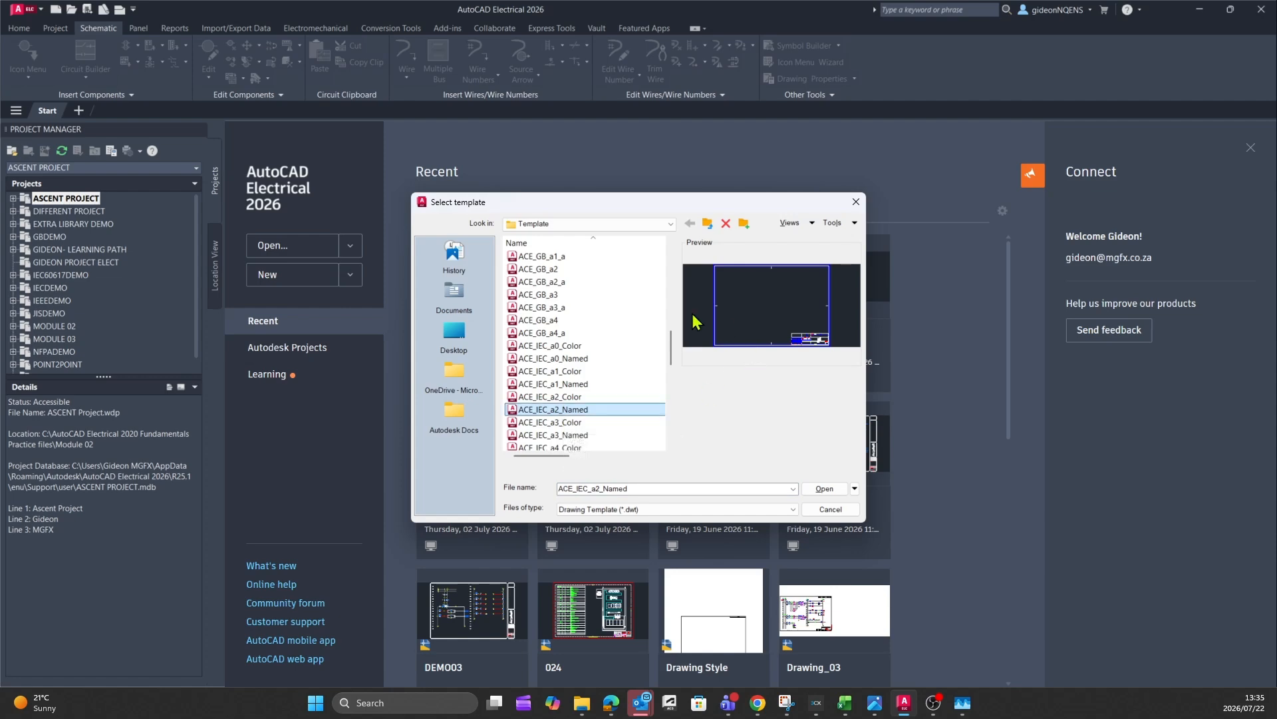
pyautogui.click(825, 488)
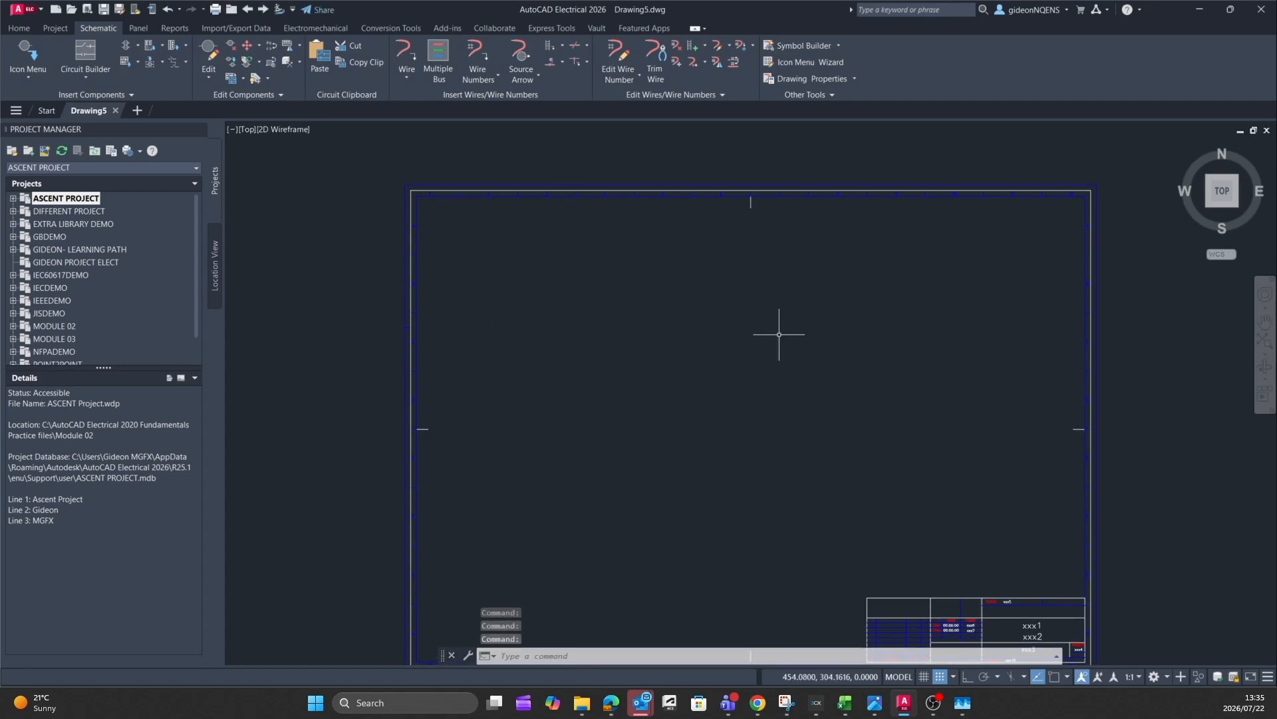
# Start a new project and name it "Test project blog".
pyautogui.click(28, 151)
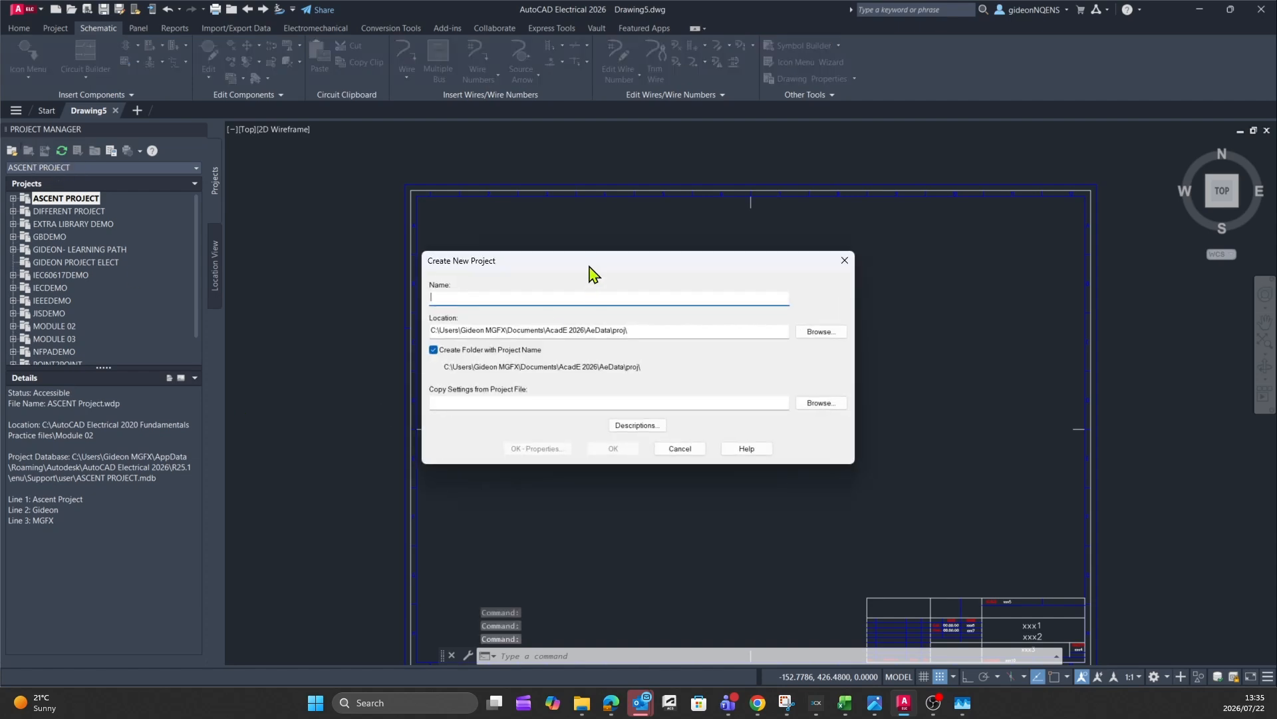
pyautogui.moveTo(594, 273); pyautogui.dragTo(544, 205)
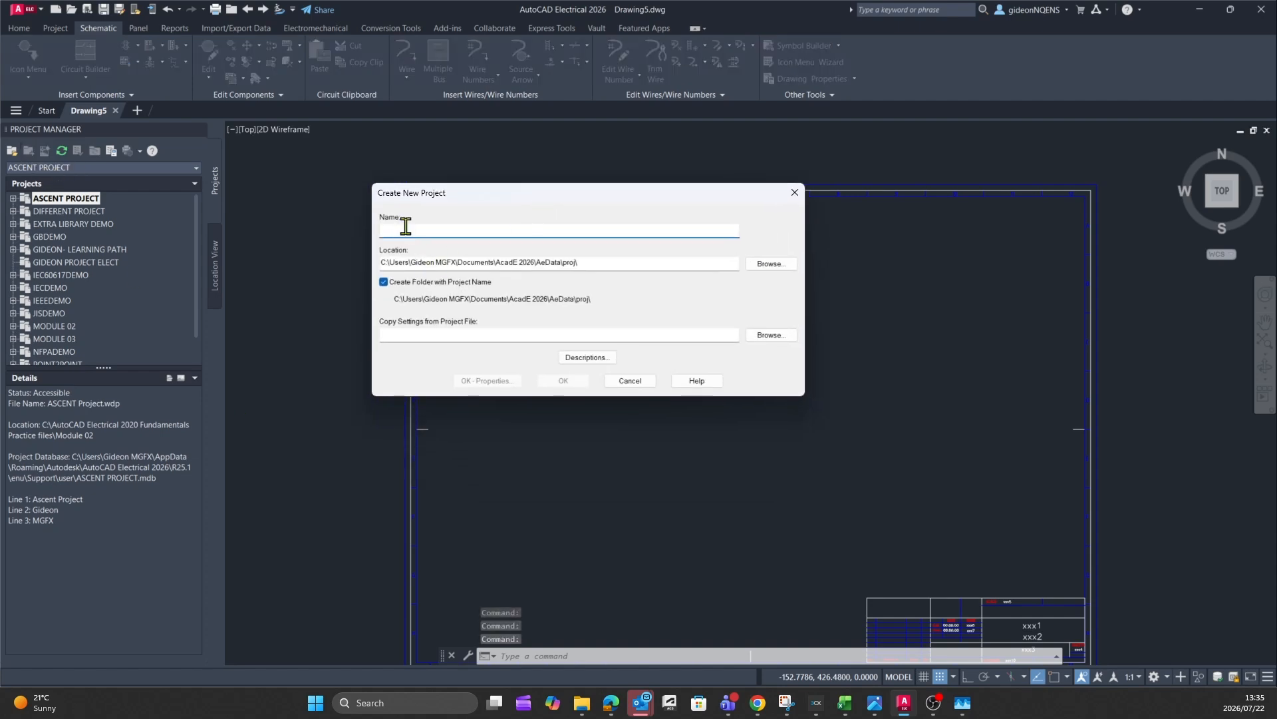
pyautogui.write('Test project blog')
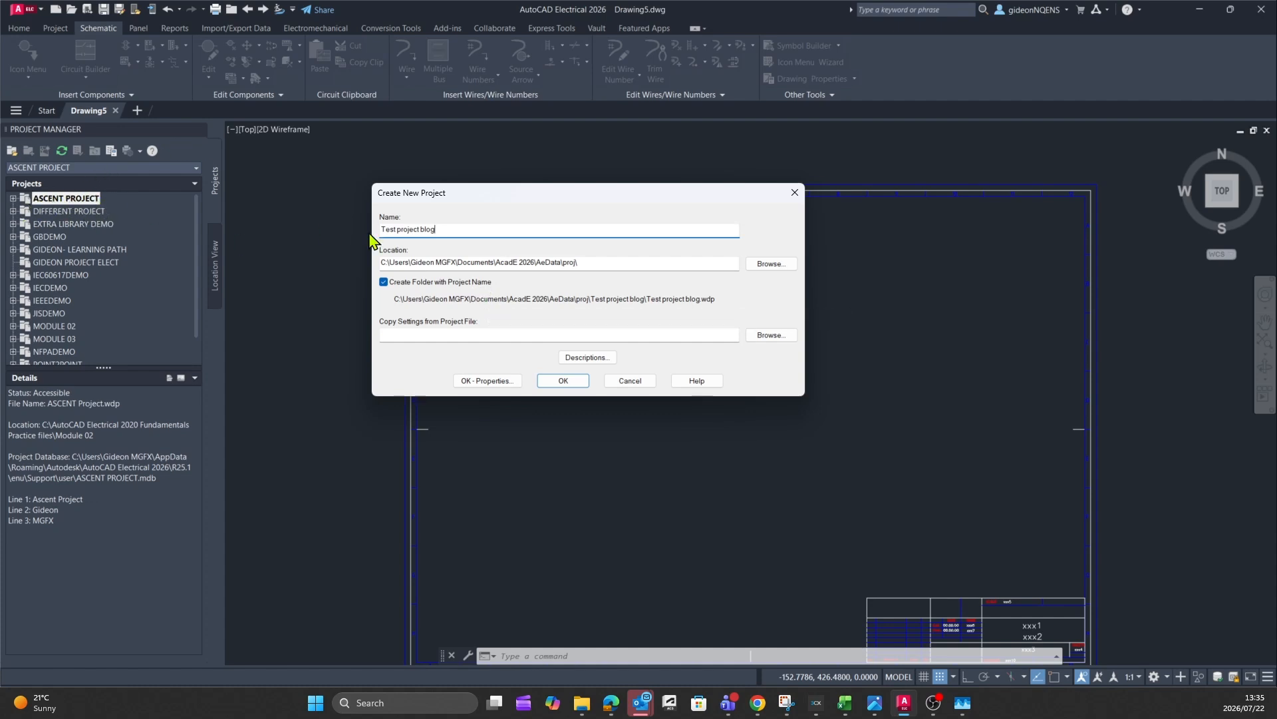
# Look through the pages of description lines available for the new project, leaving them blank.
pyautogui.click(587, 359)
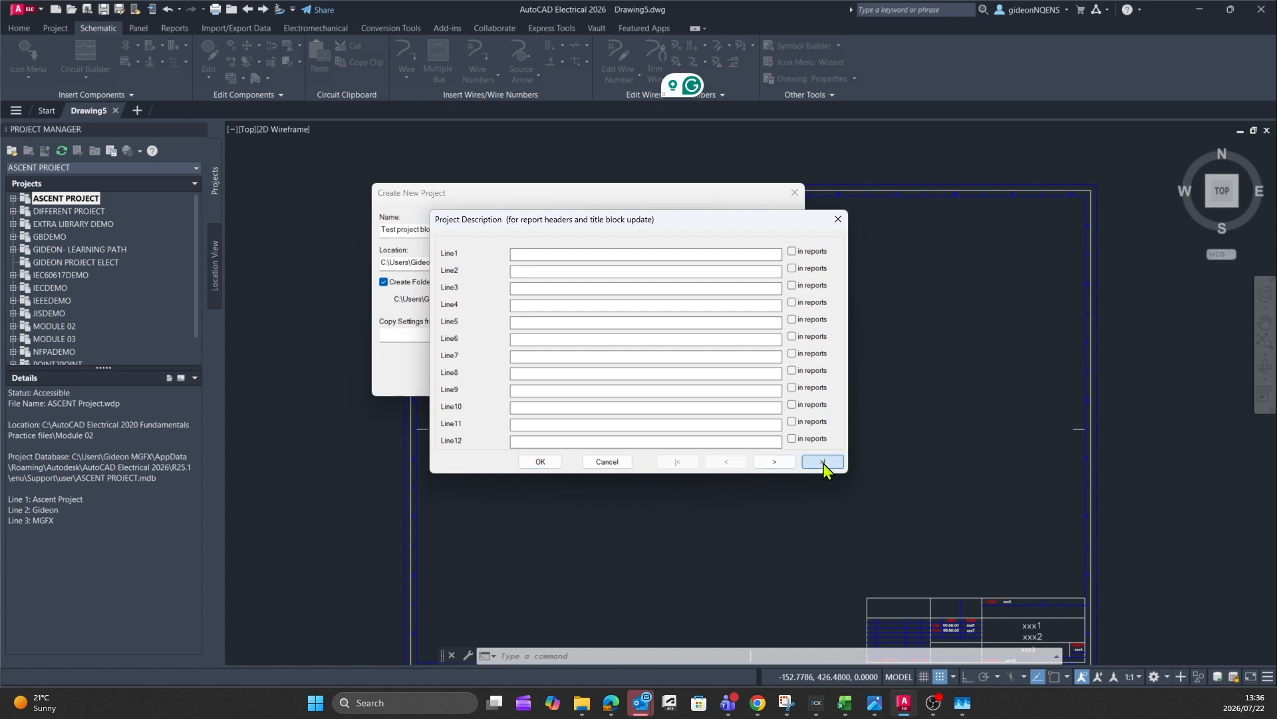
pyautogui.click(775, 463)
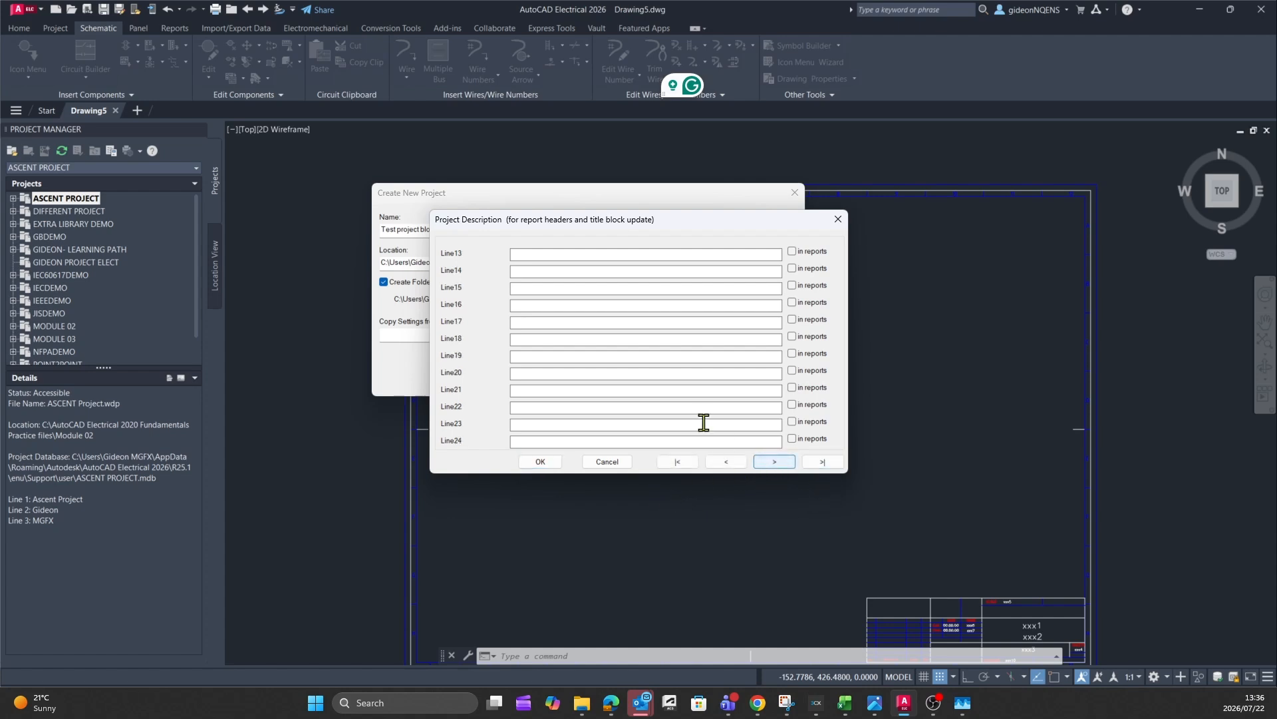
pyautogui.click(814, 464)
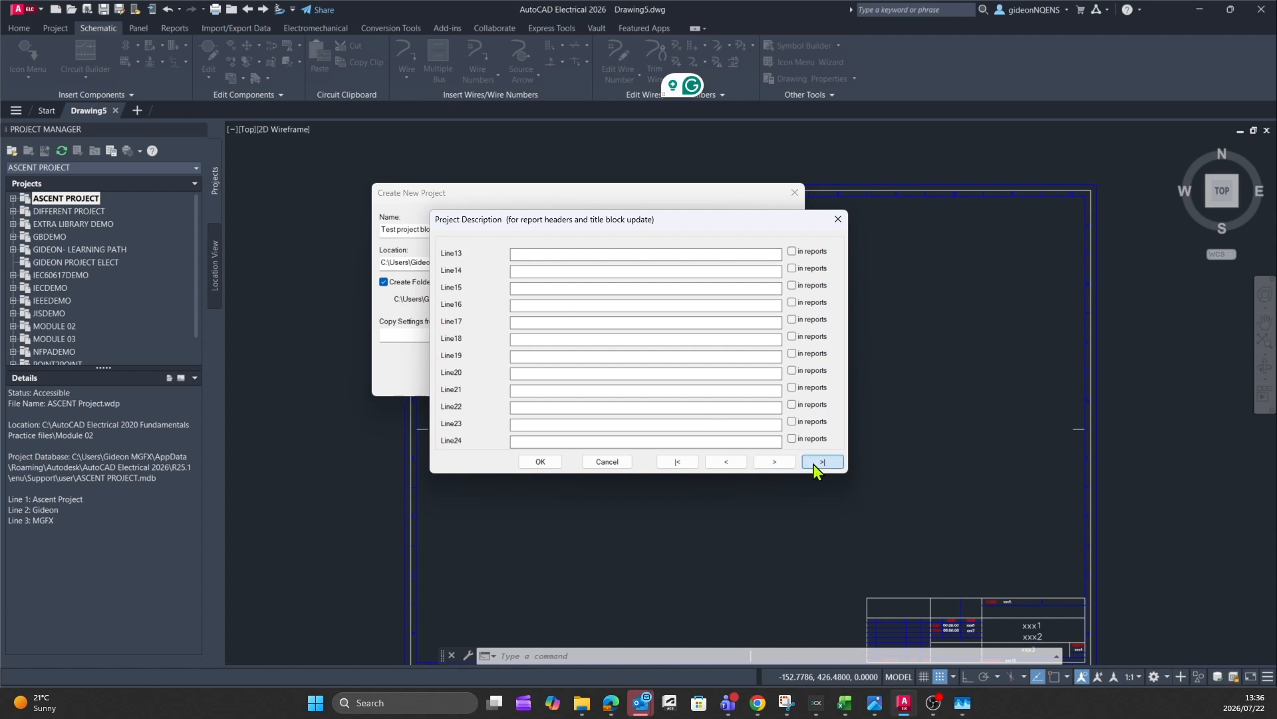
pyautogui.click(776, 462)
pyautogui.click(775, 462)
pyautogui.click(775, 463)
pyautogui.click(775, 463)
pyautogui.click(609, 462)
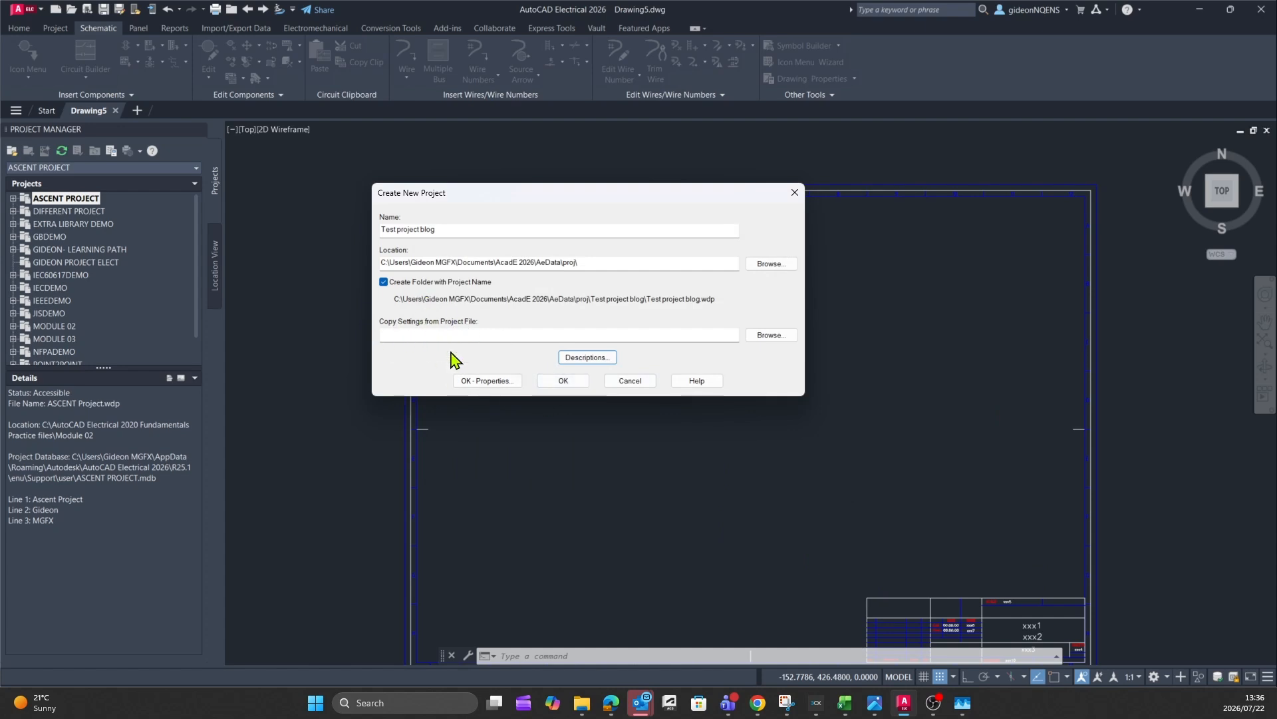
# Create the project with its properties opened, and expand the list of schematic library paths.
pyautogui.click(485, 382)
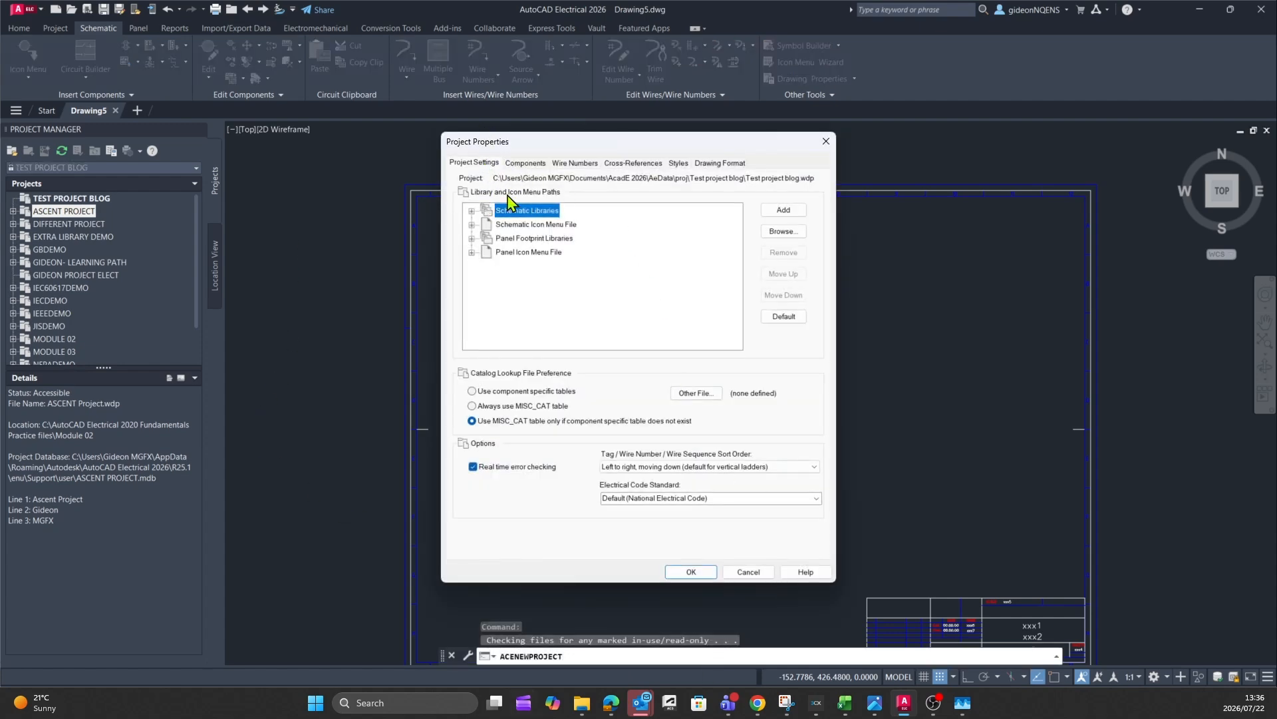
pyautogui.click(472, 211)
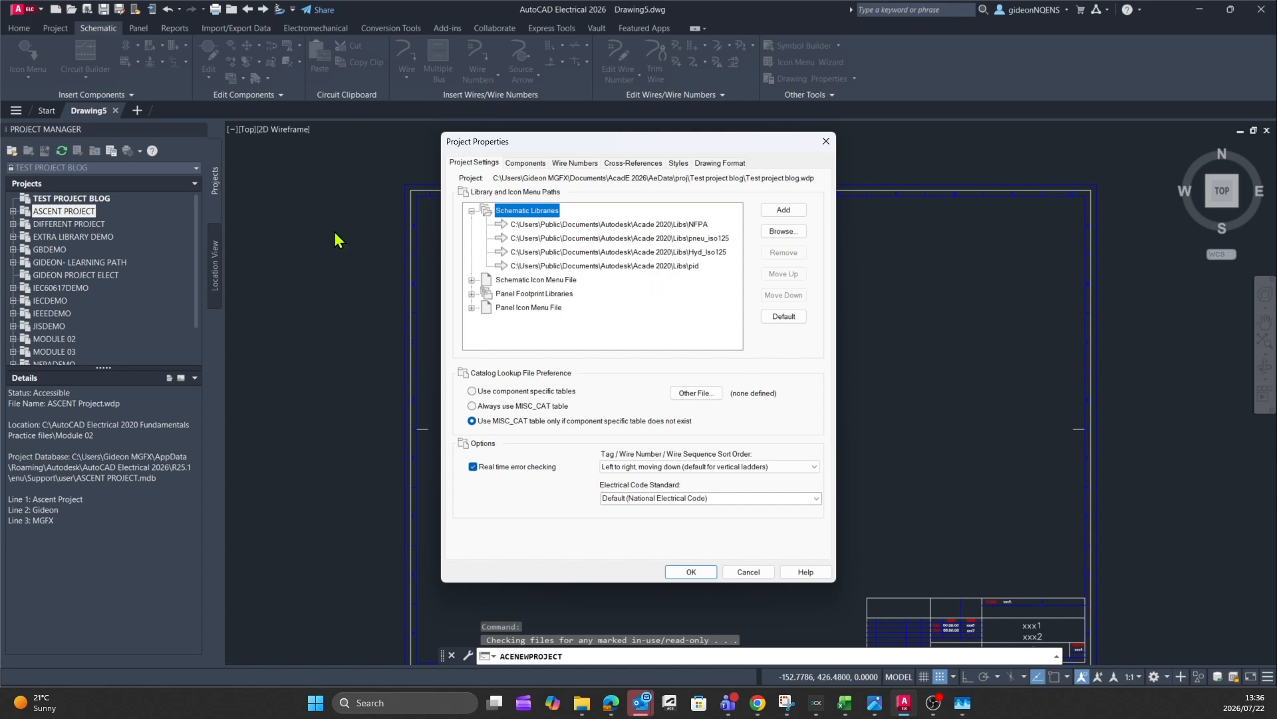
# Try to add another folder to the project's schematic library paths.
pyautogui.click(795, 210)
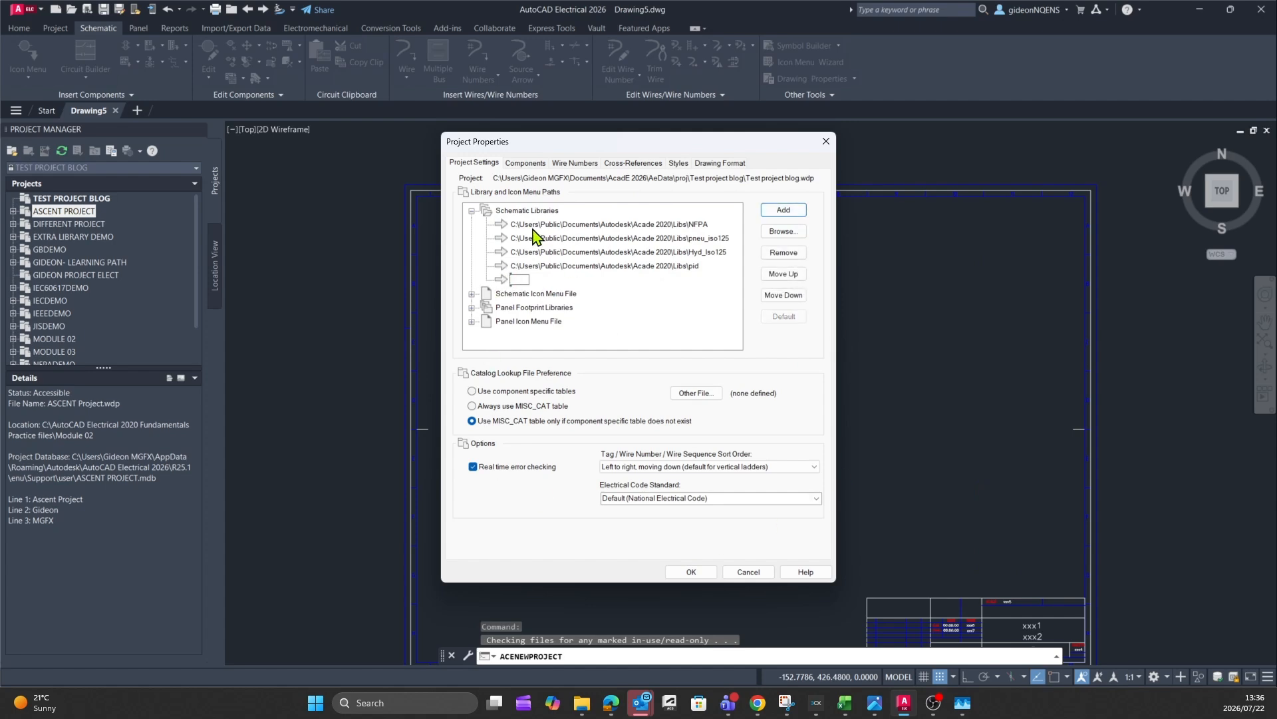
pyautogui.click(774, 233)
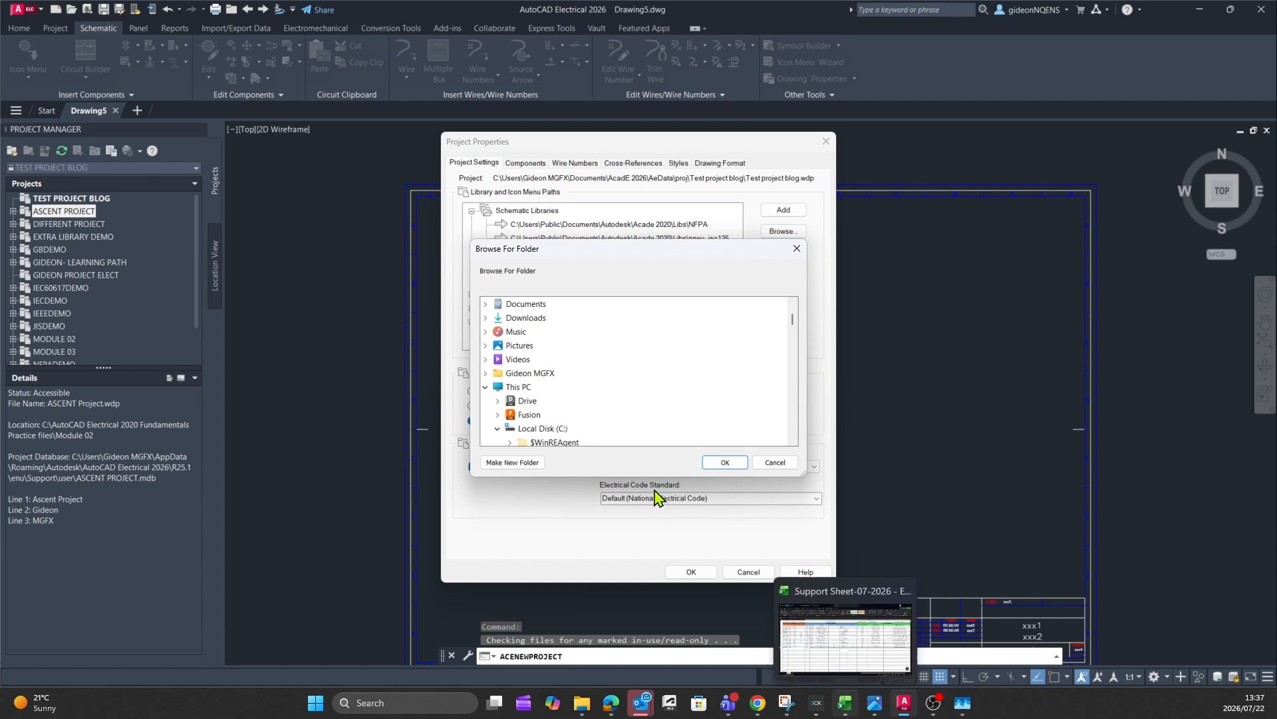
pyautogui.scroll(-3, 550, 423)
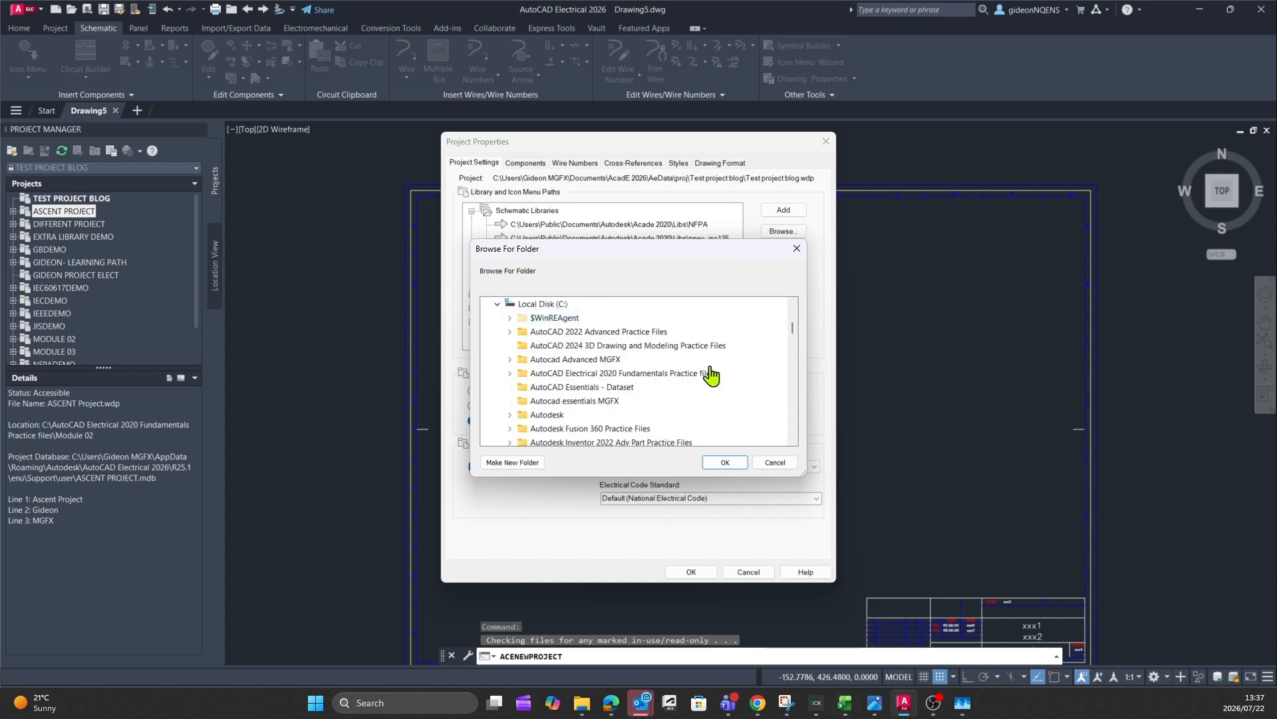
pyautogui.click(775, 463)
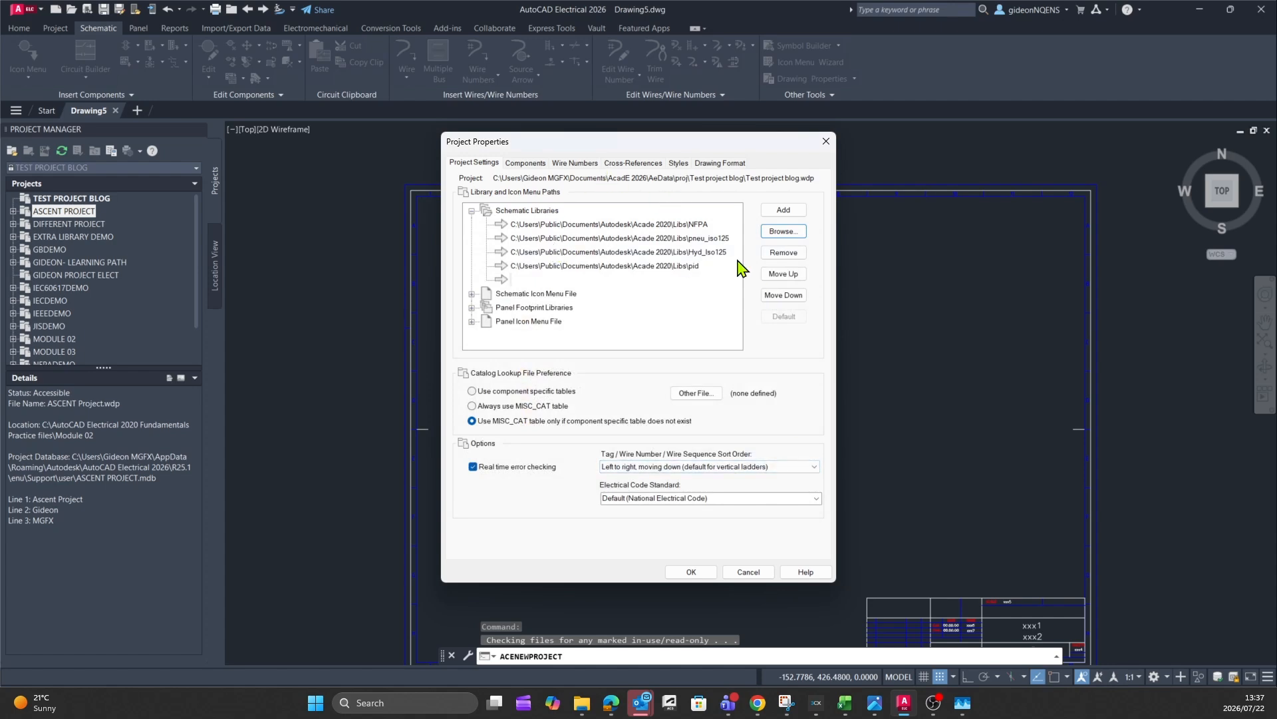
pyautogui.click(571, 252)
# Examine the project's icon menu and panel footprint paths, along with the sort order and electrical code standard options.
pyautogui.click(472, 280)
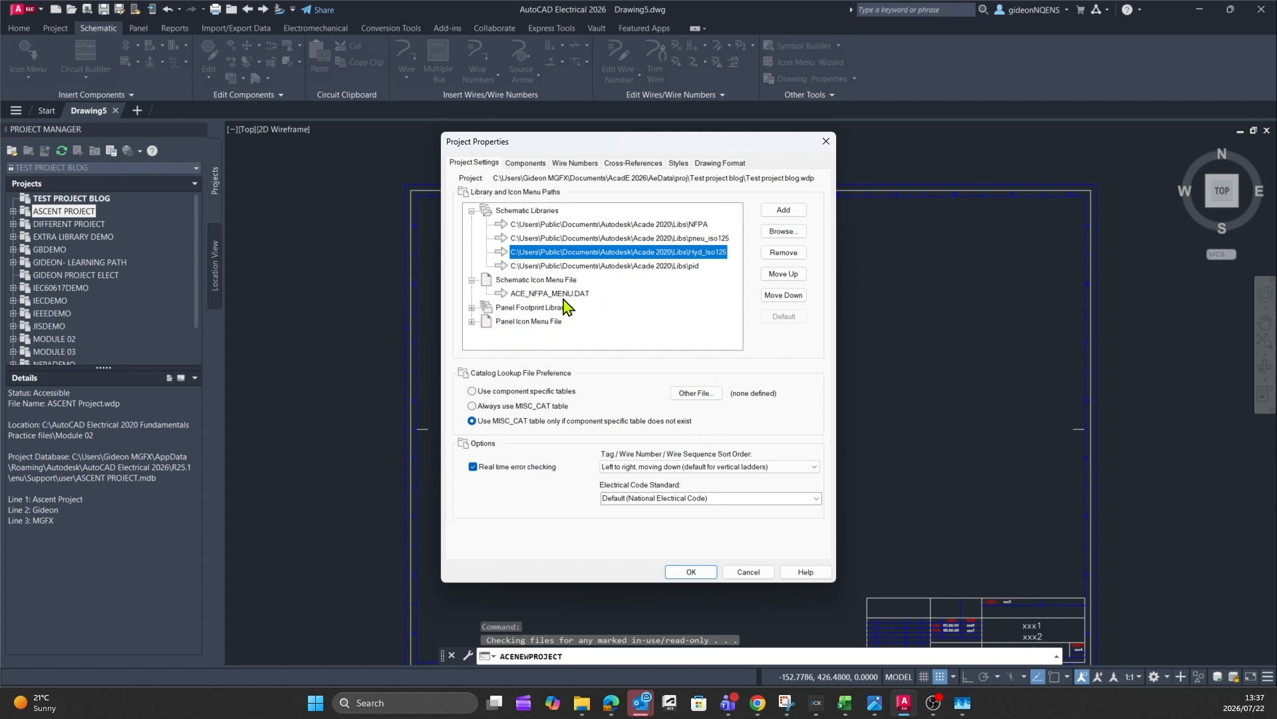
pyautogui.click(472, 308)
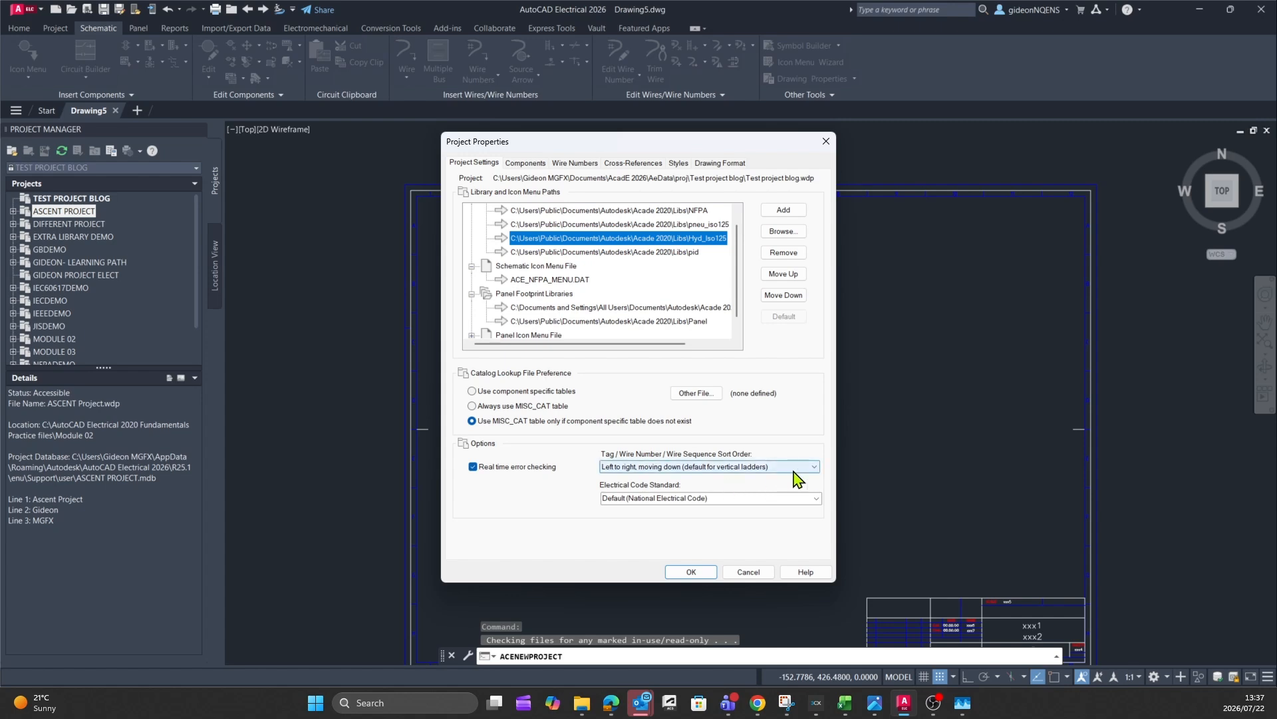
pyautogui.click(813, 467)
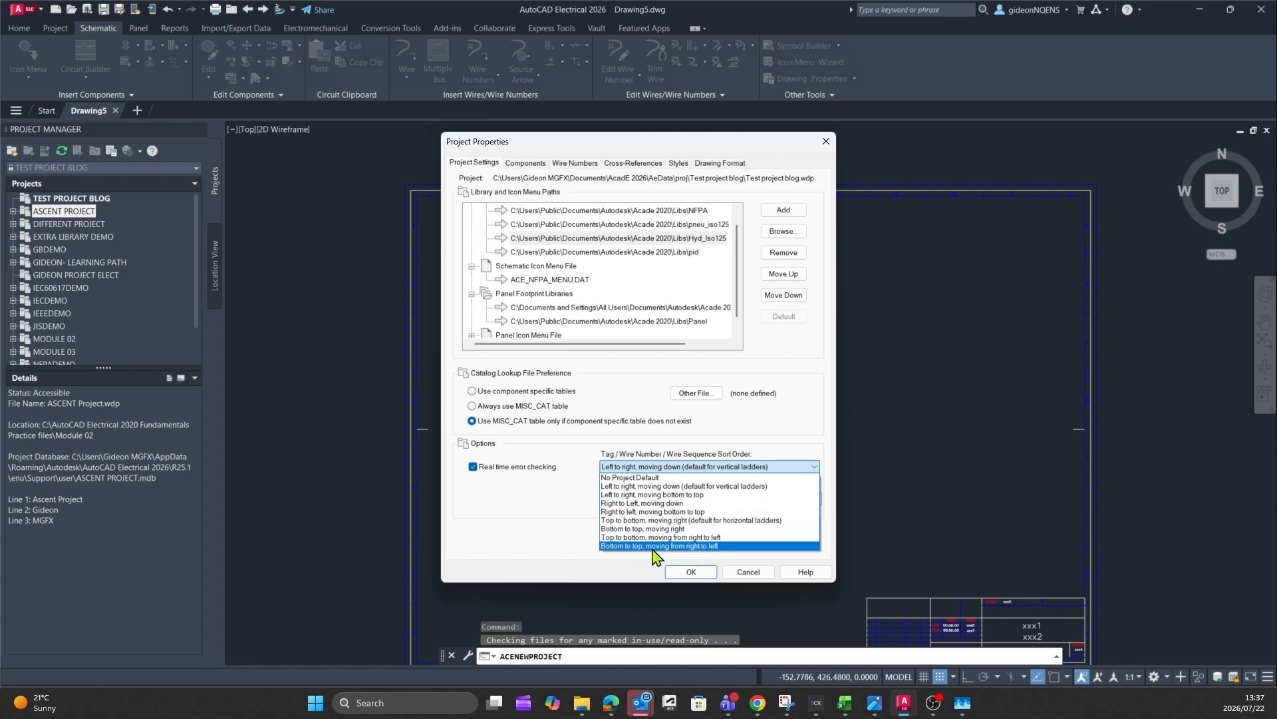
pyautogui.click(819, 431)
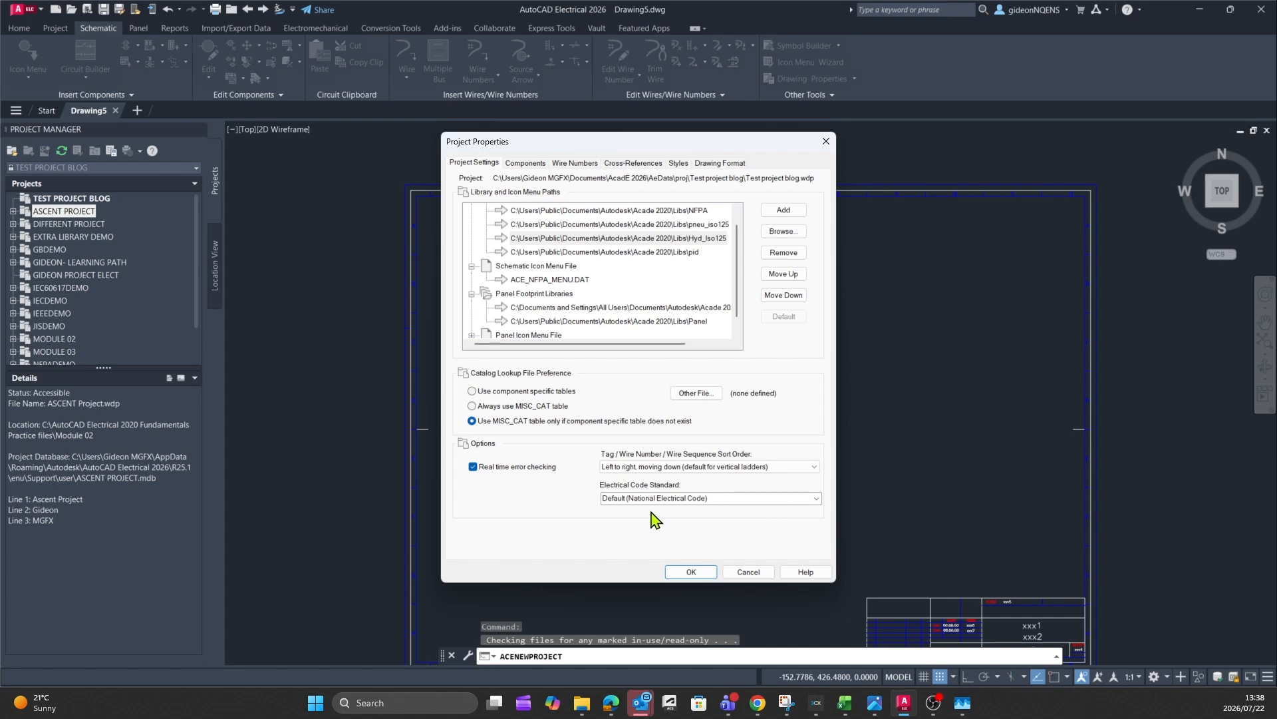
pyautogui.click(816, 499)
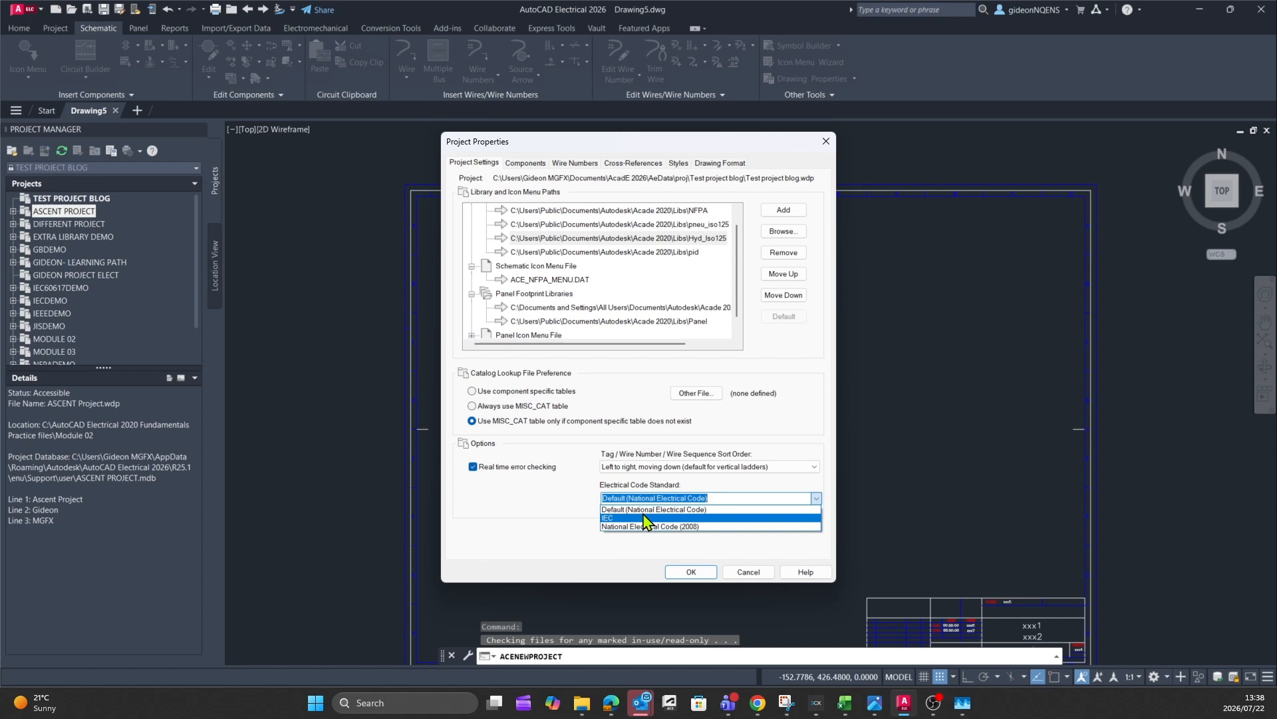
pyautogui.click(513, 522)
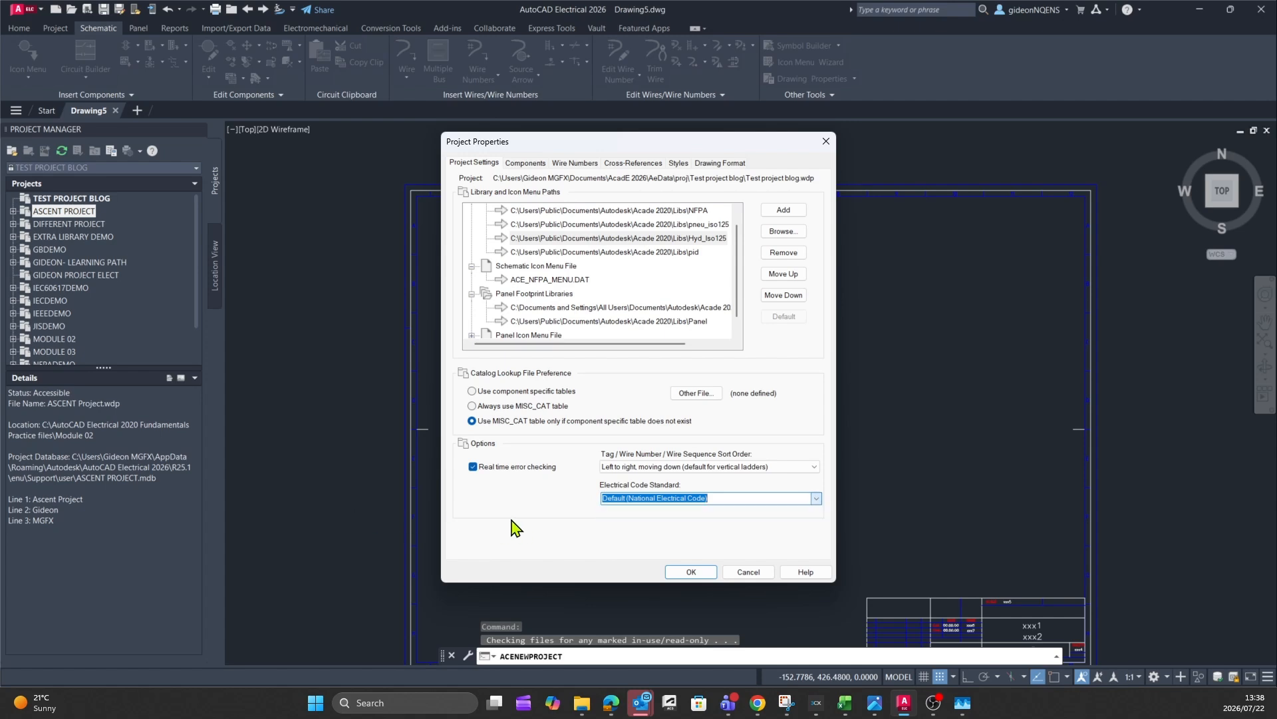
# Review the project's component settings including item numbering, and its wire number and cross-reference settings.
pyautogui.click(525, 162)
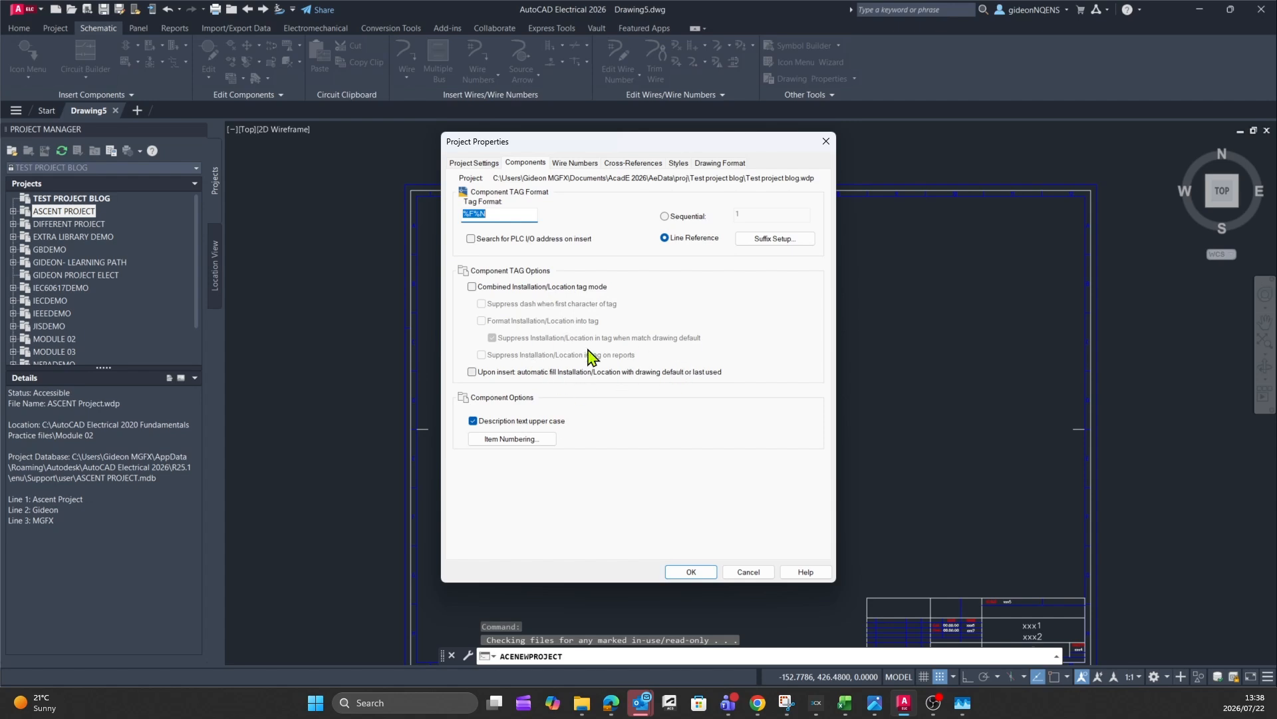
pyautogui.click(512, 439)
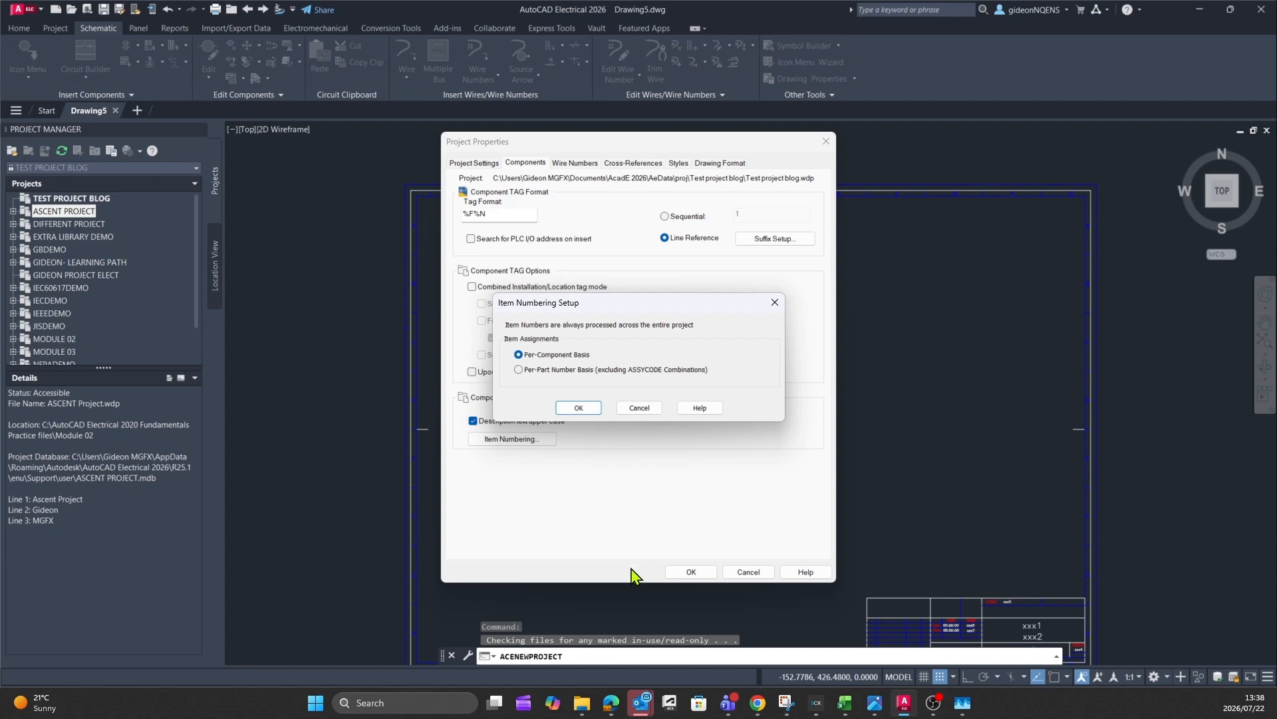
pyautogui.click(578, 407)
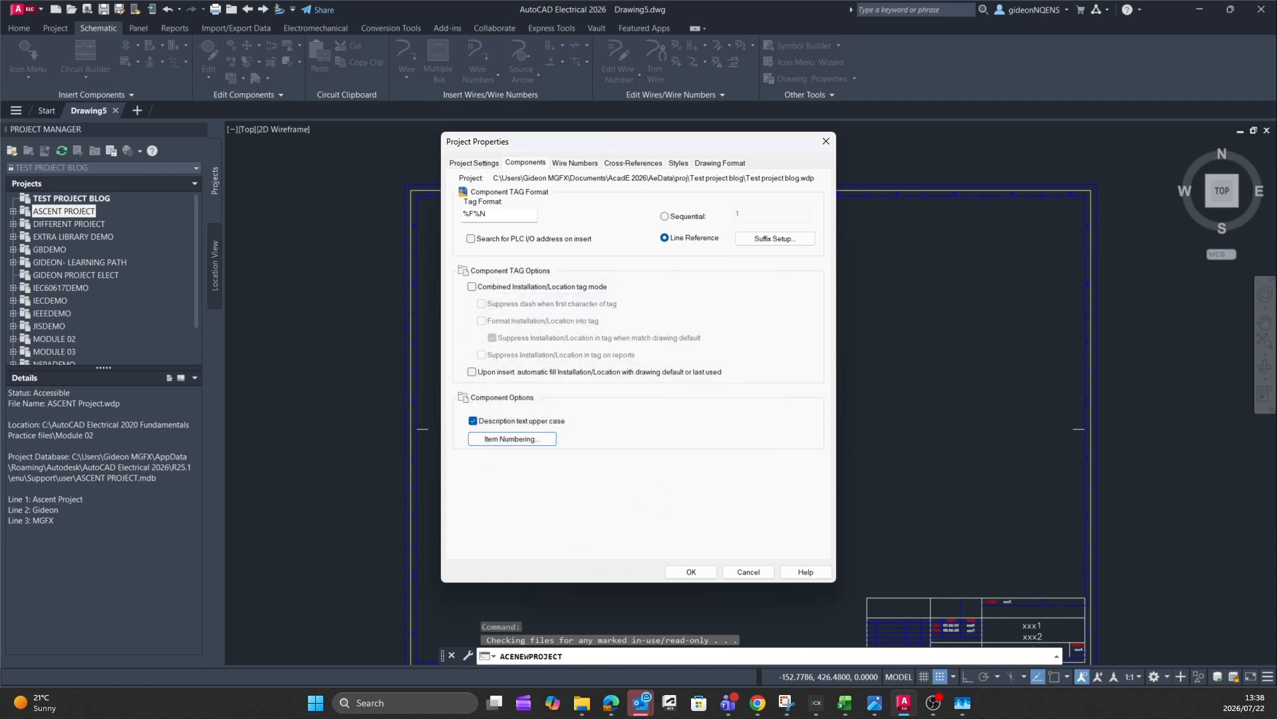
pyautogui.click(577, 163)
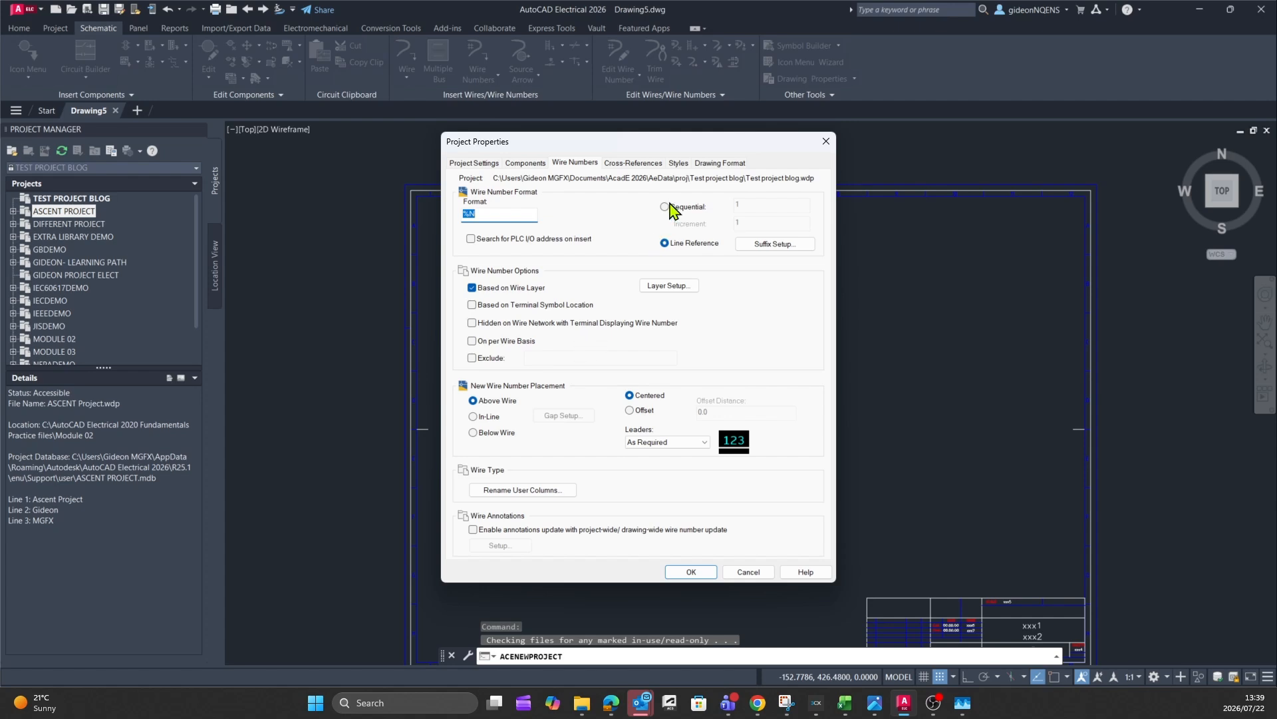
pyautogui.click(654, 166)
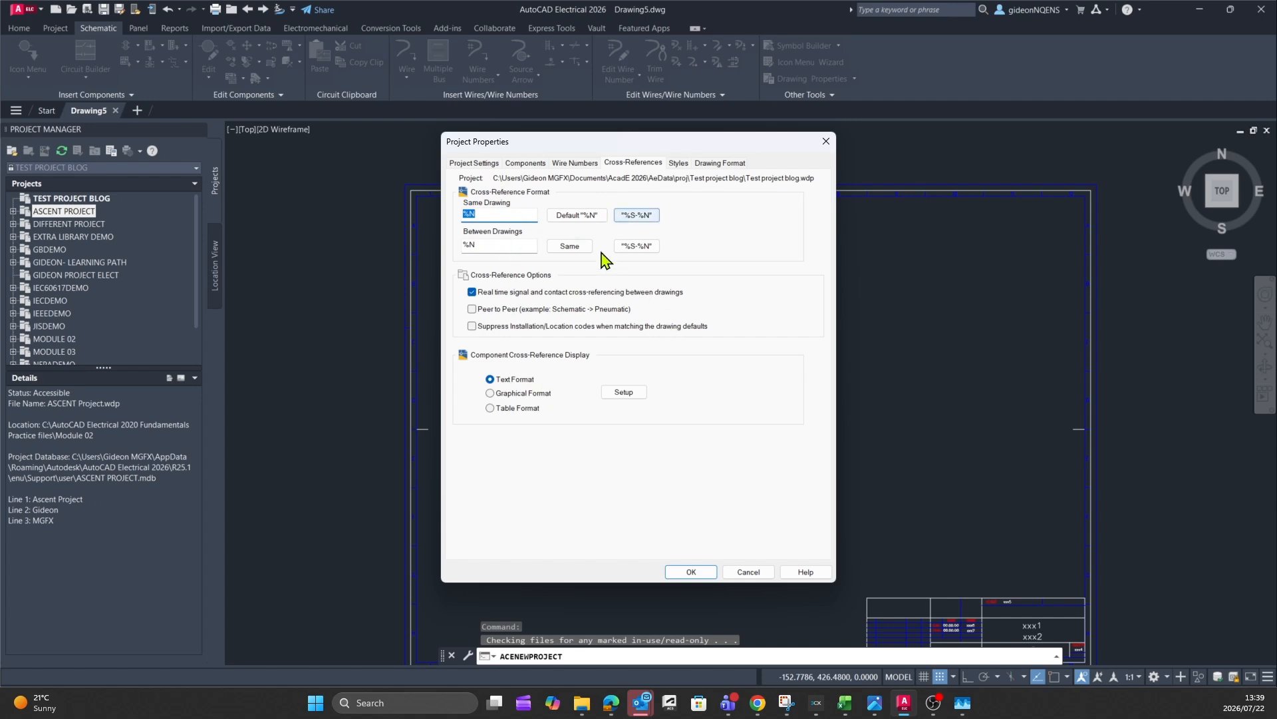
# Try the Gap and Solid wire cross styles in the project's wiring style settings, and restore the Loop style.
pyautogui.click(681, 165)
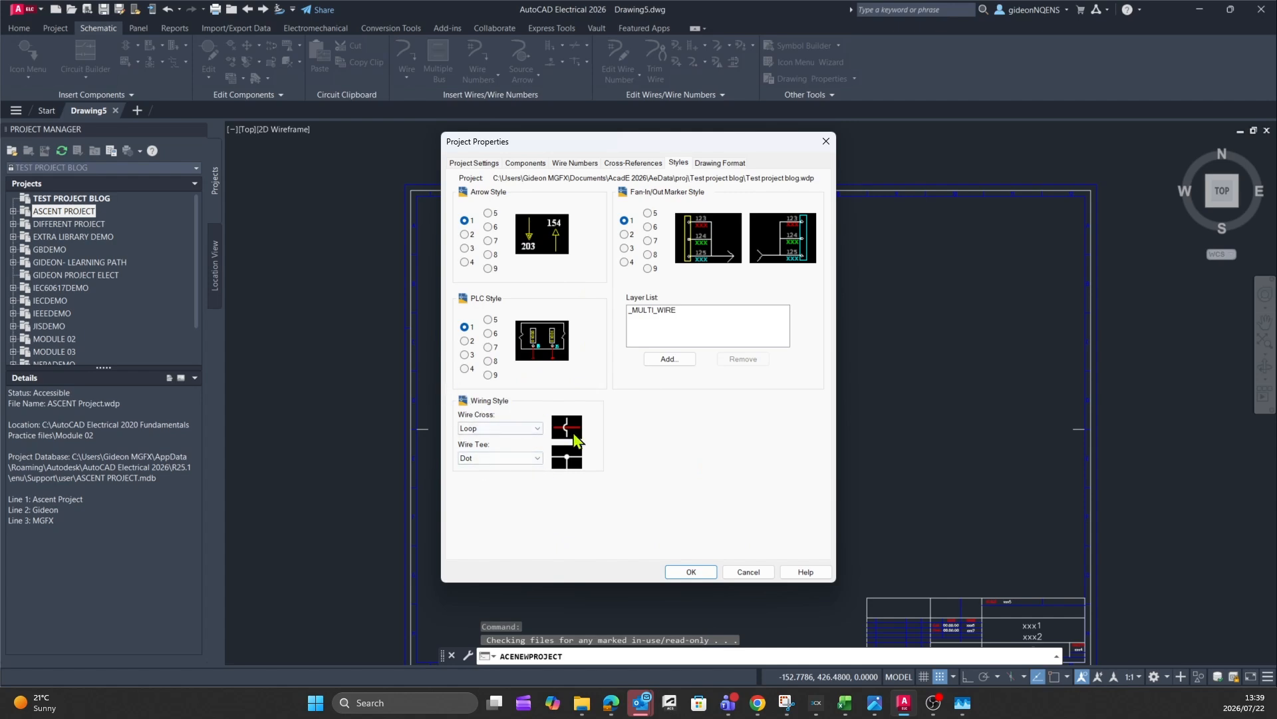
pyautogui.click(536, 429)
pyautogui.click(522, 446)
pyautogui.click(512, 432)
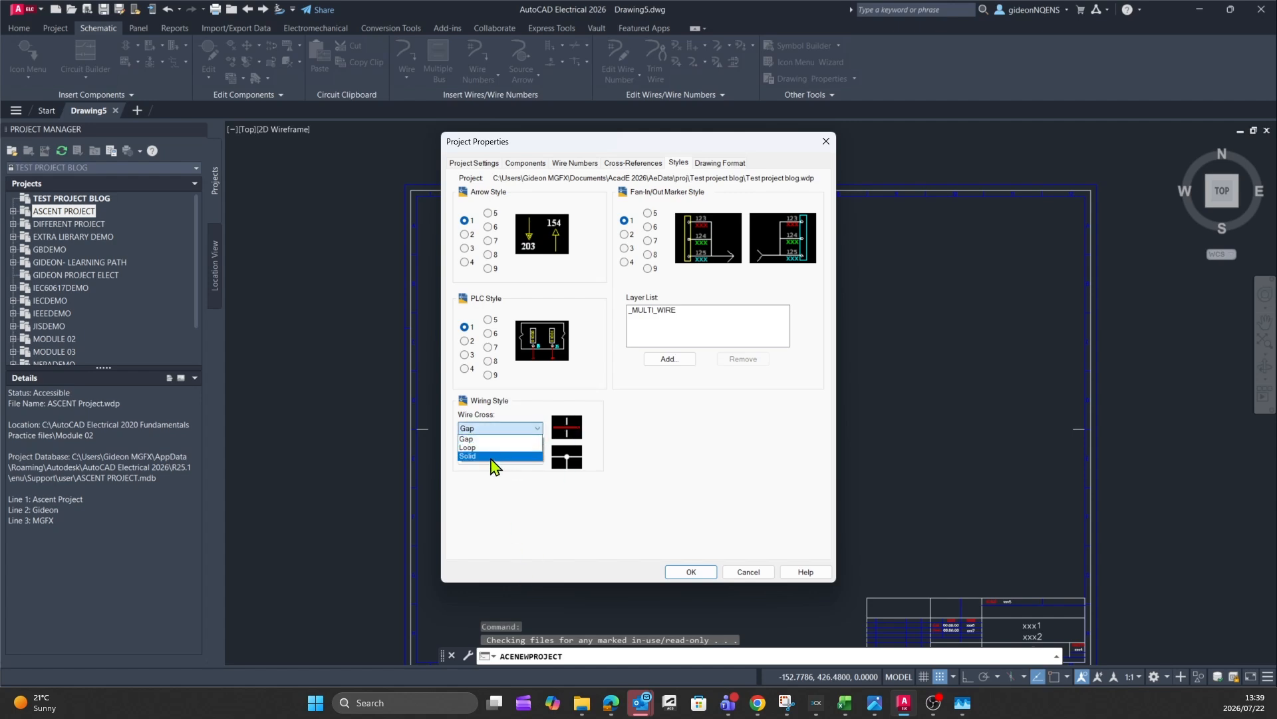
pyautogui.click(490, 466)
pyautogui.click(509, 429)
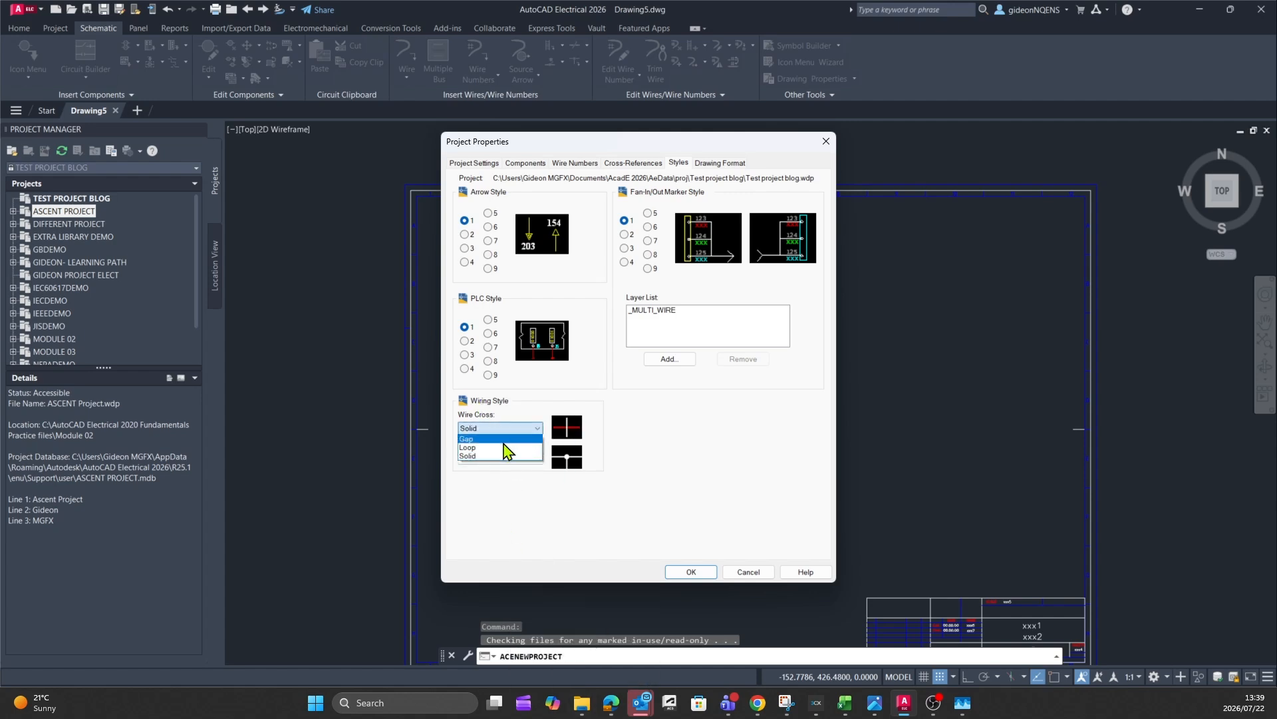
pyautogui.click(506, 447)
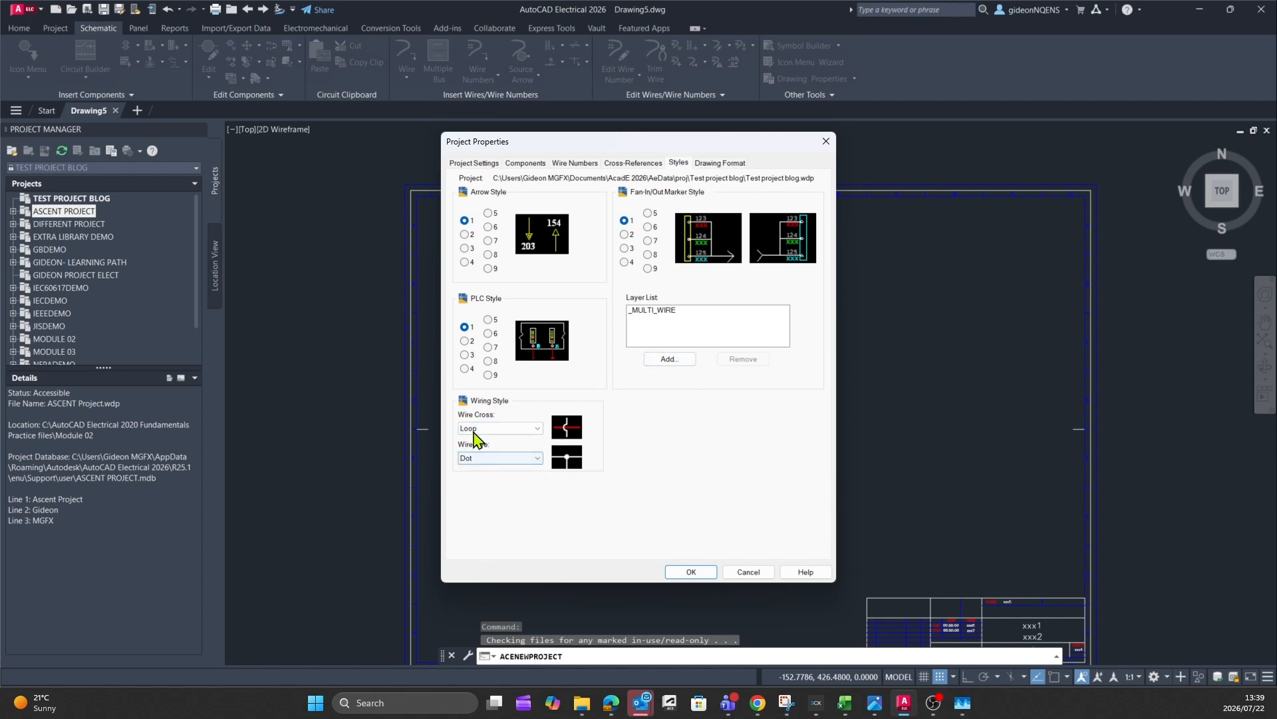
# Try the Angle 1 and Angle 2 wire tee styles for the project, and restore the Dot style.
pyautogui.click(538, 462)
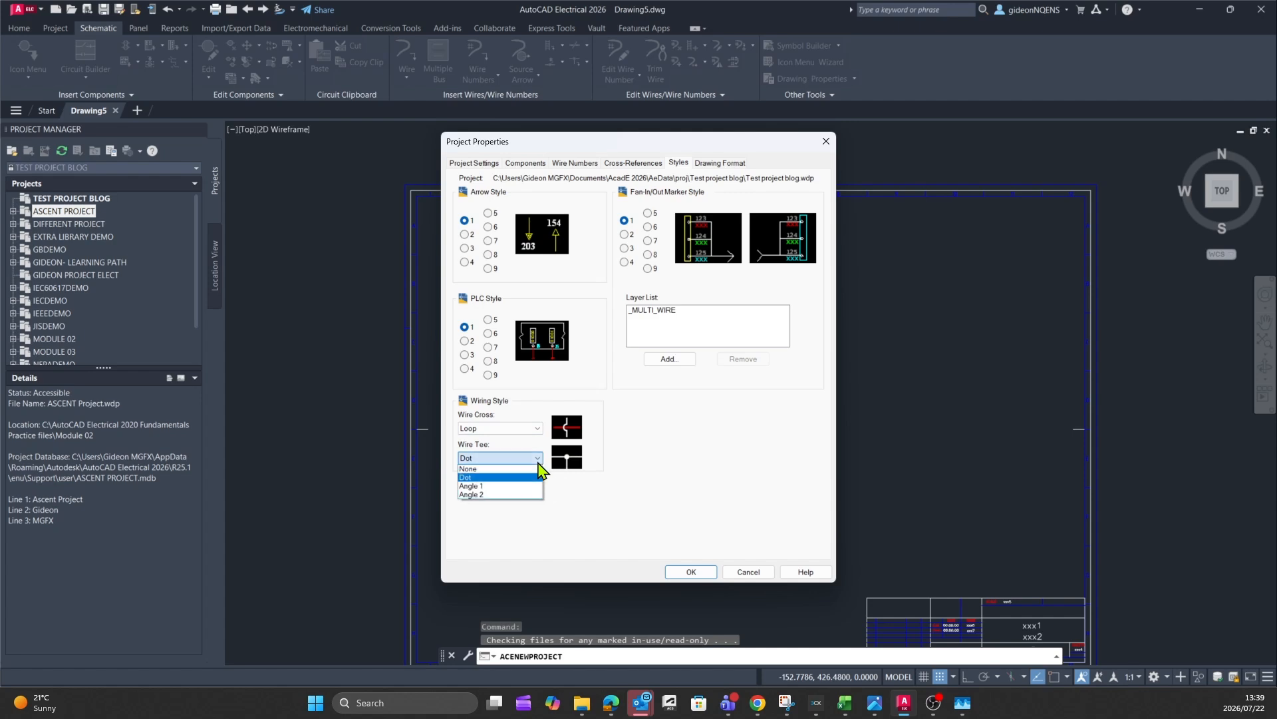
pyautogui.click(504, 491)
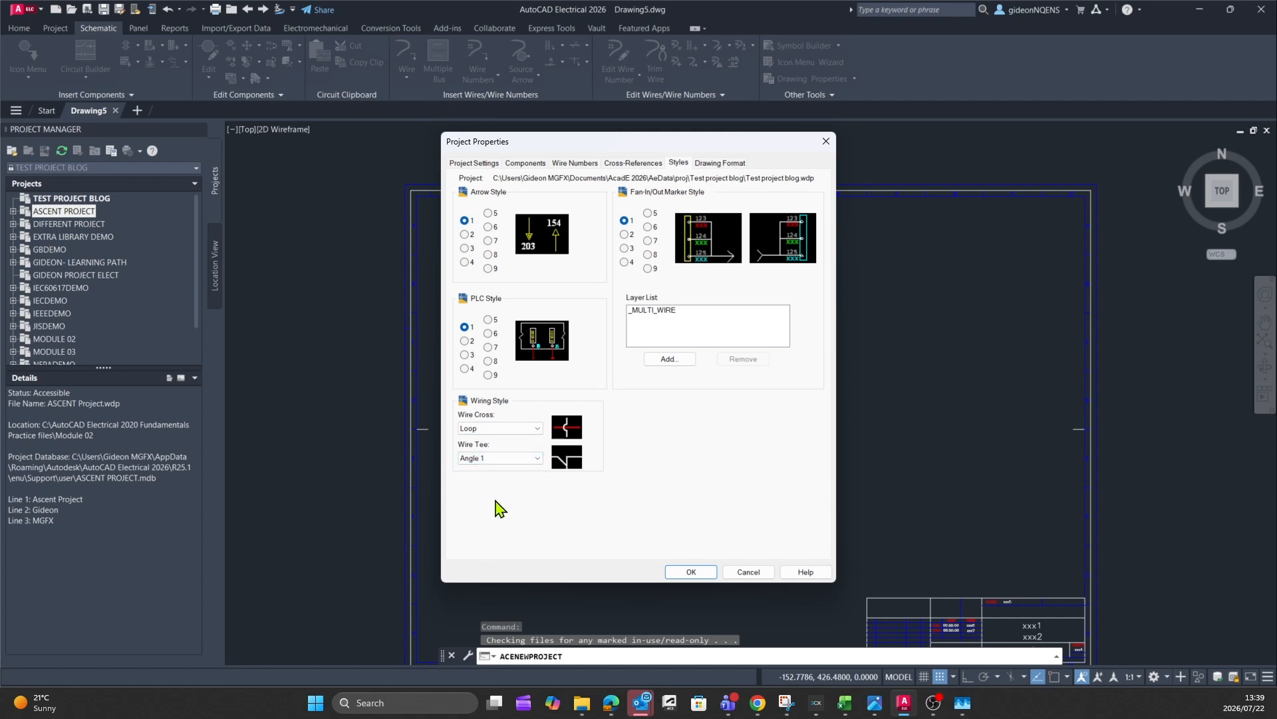
pyautogui.click(539, 458)
pyautogui.click(507, 494)
pyautogui.click(528, 459)
pyautogui.click(502, 477)
# Review the project's drawing format settings and close the project properties without applying changes.
pyautogui.click(725, 165)
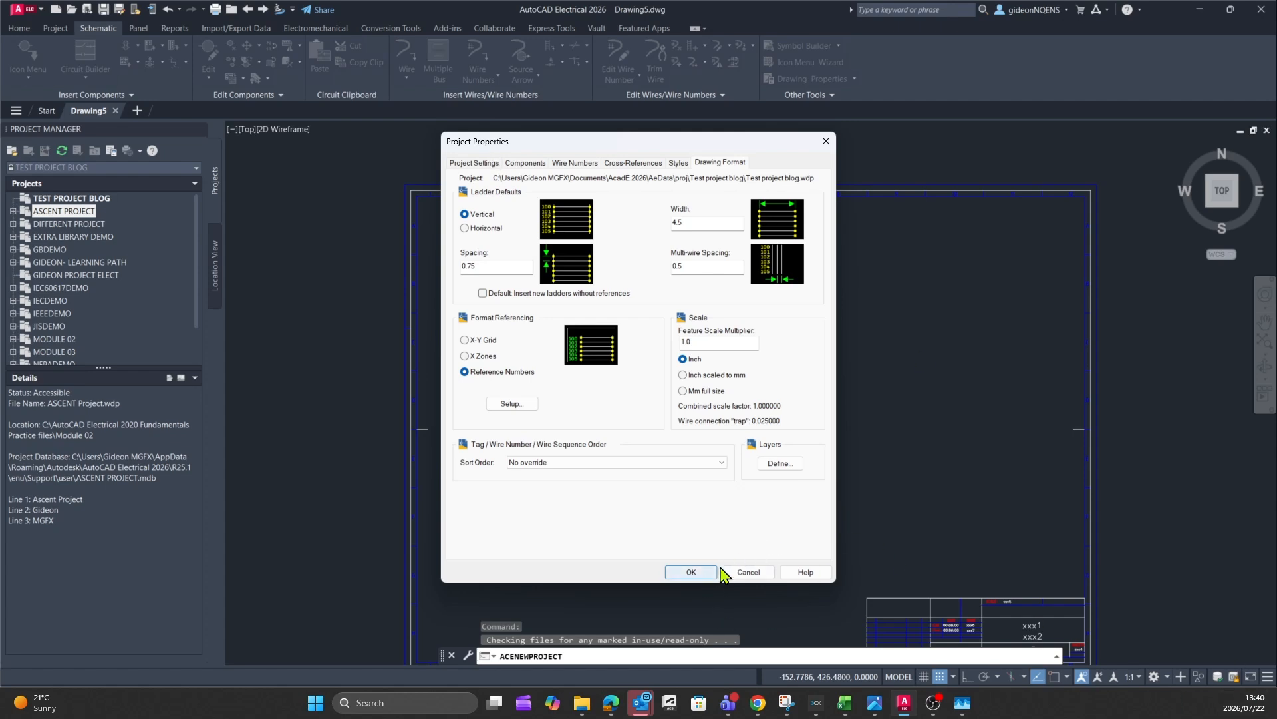
pyautogui.click(750, 572)
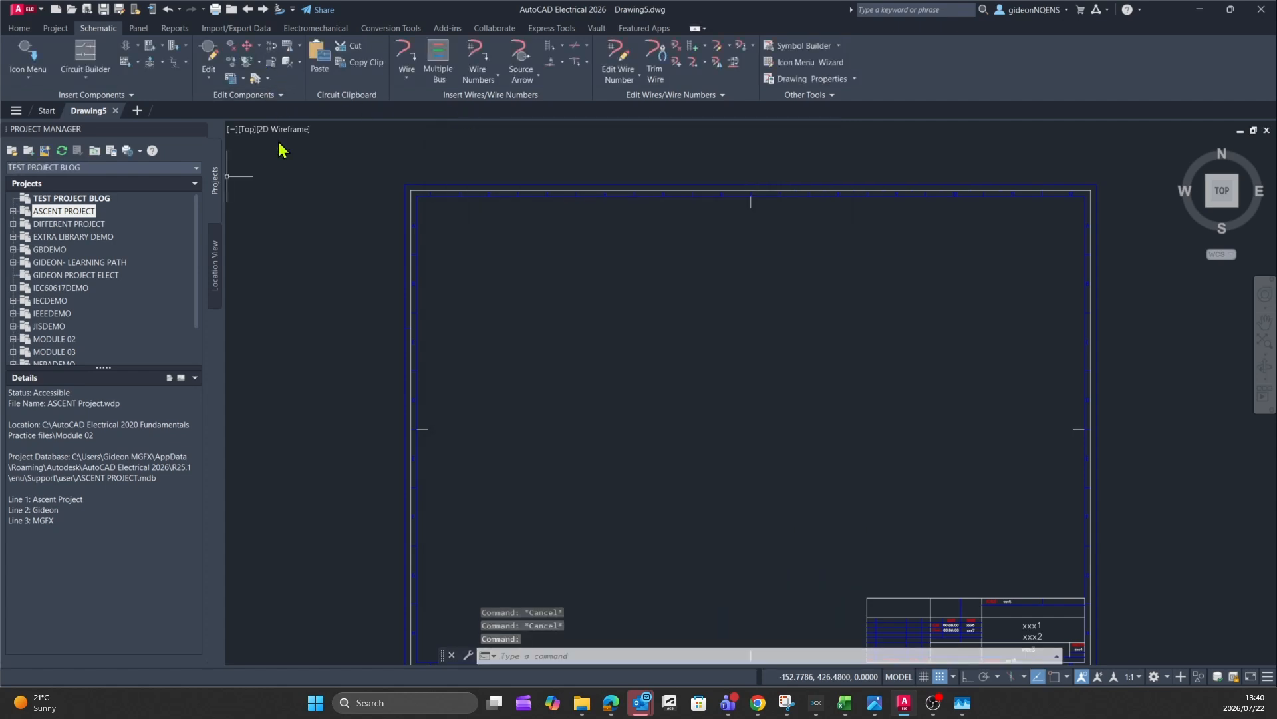
# Start a new drawing in the Test project blog project and look through the available drawing templates without choosing one.
pyautogui.click(82, 198)
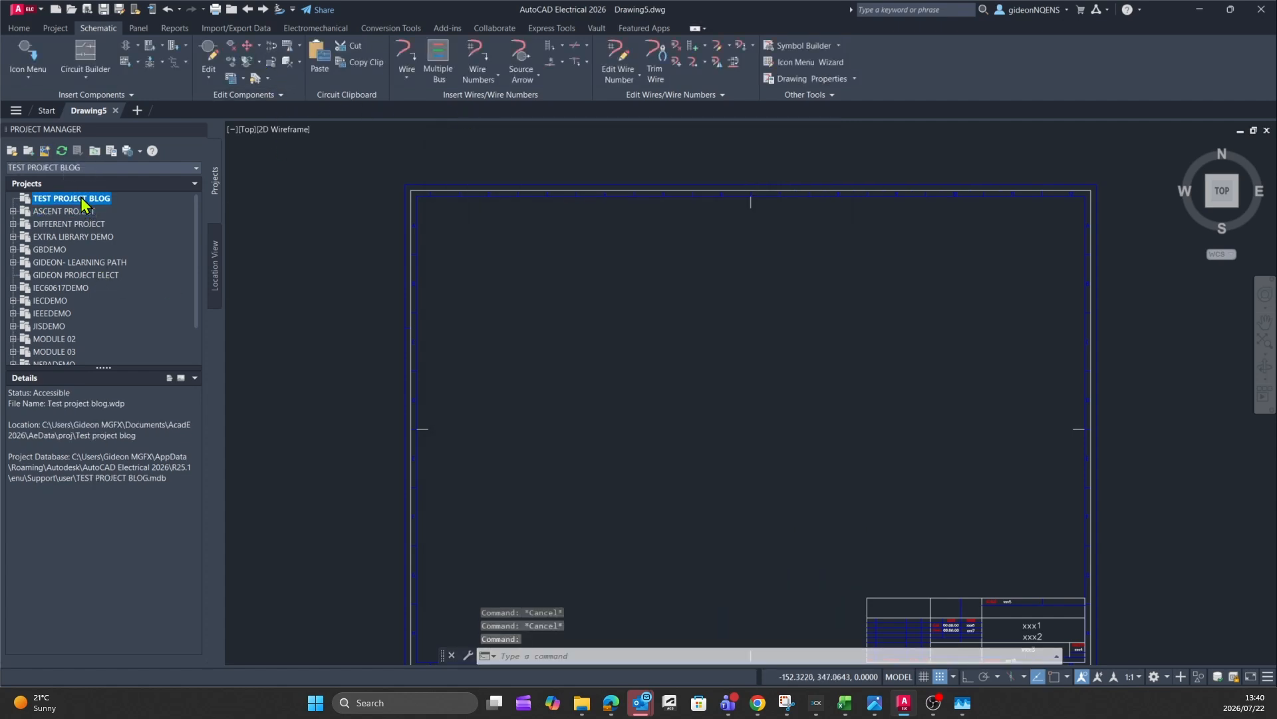
pyautogui.rightClick(81, 199)
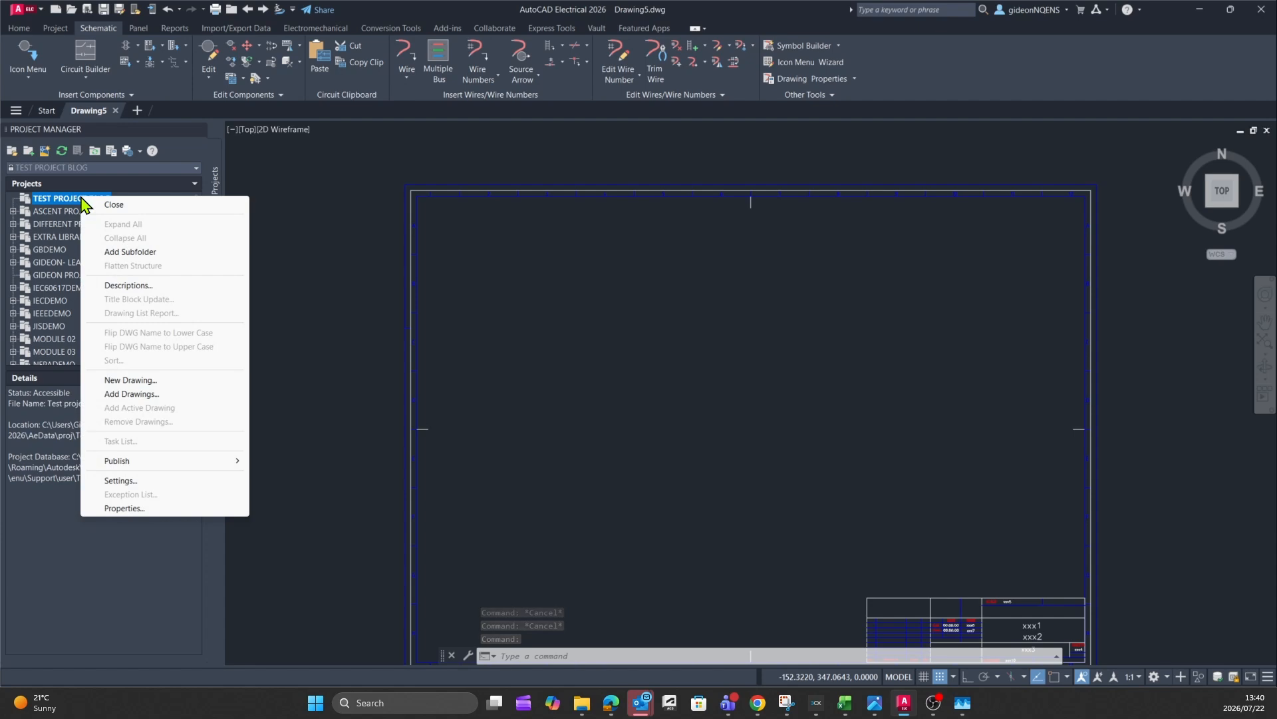
pyautogui.click(176, 384)
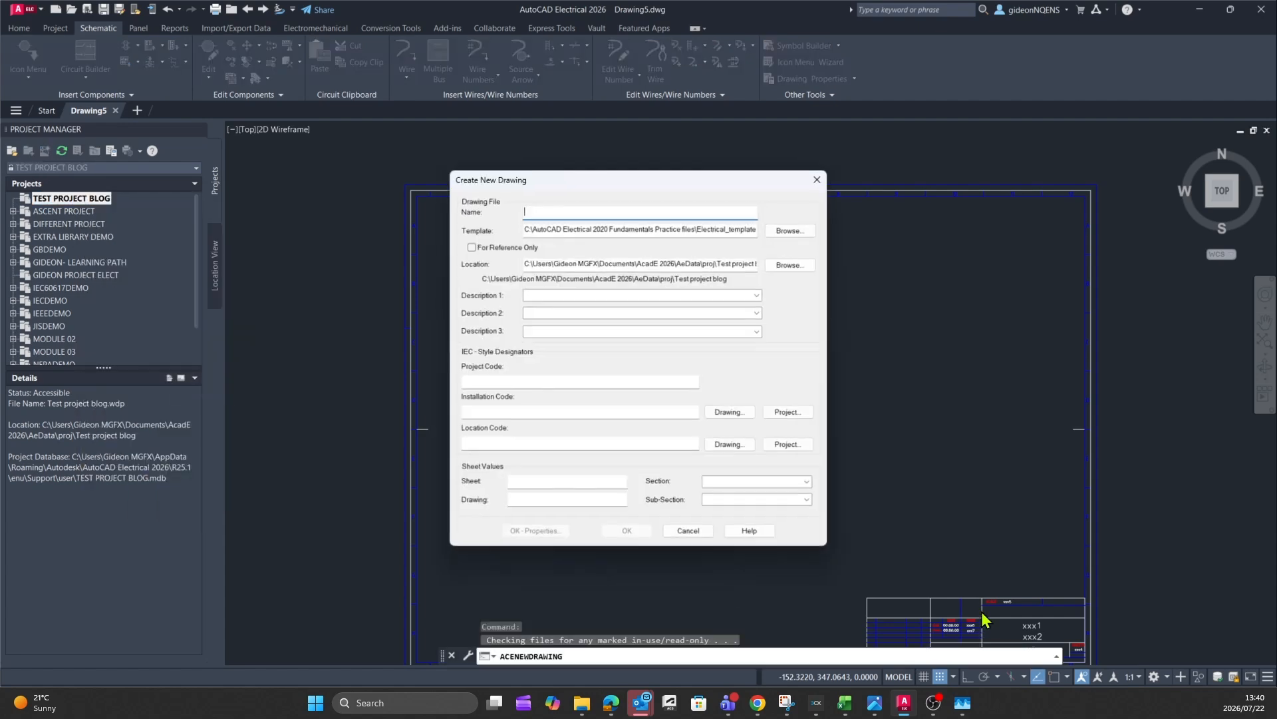
pyautogui.moveTo(665, 179); pyautogui.dragTo(557, 121)
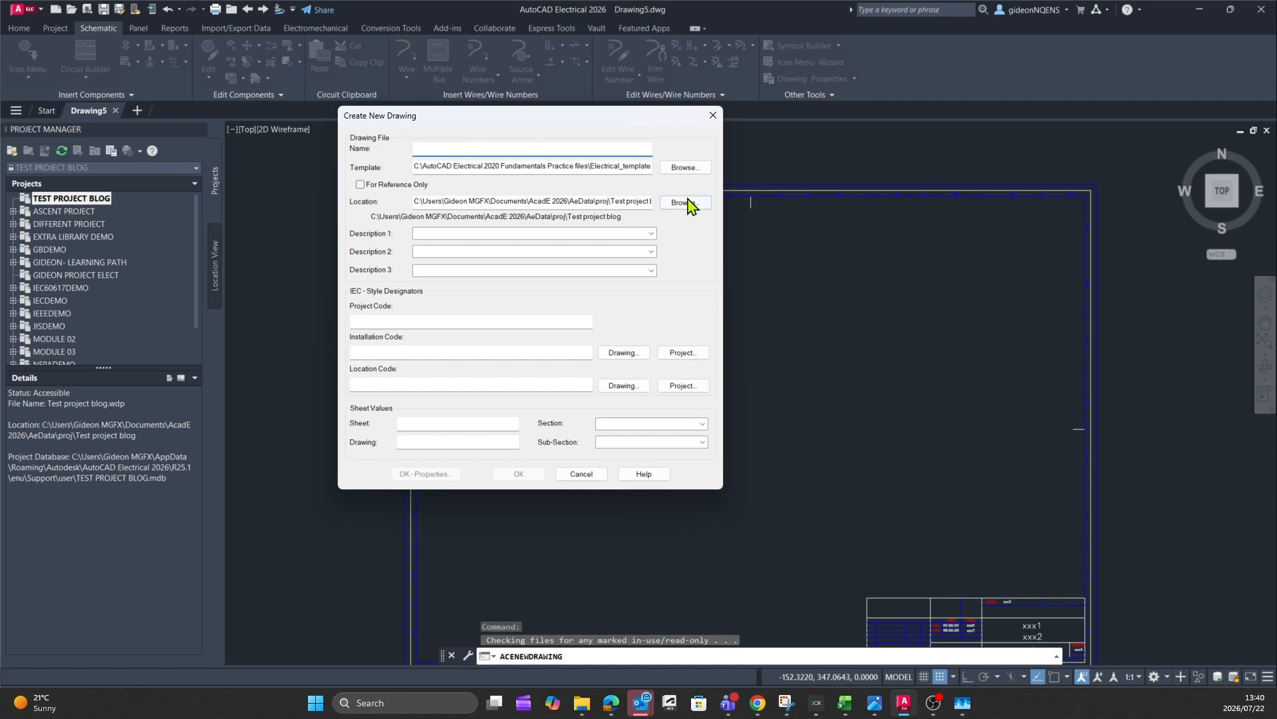
pyautogui.click(695, 168)
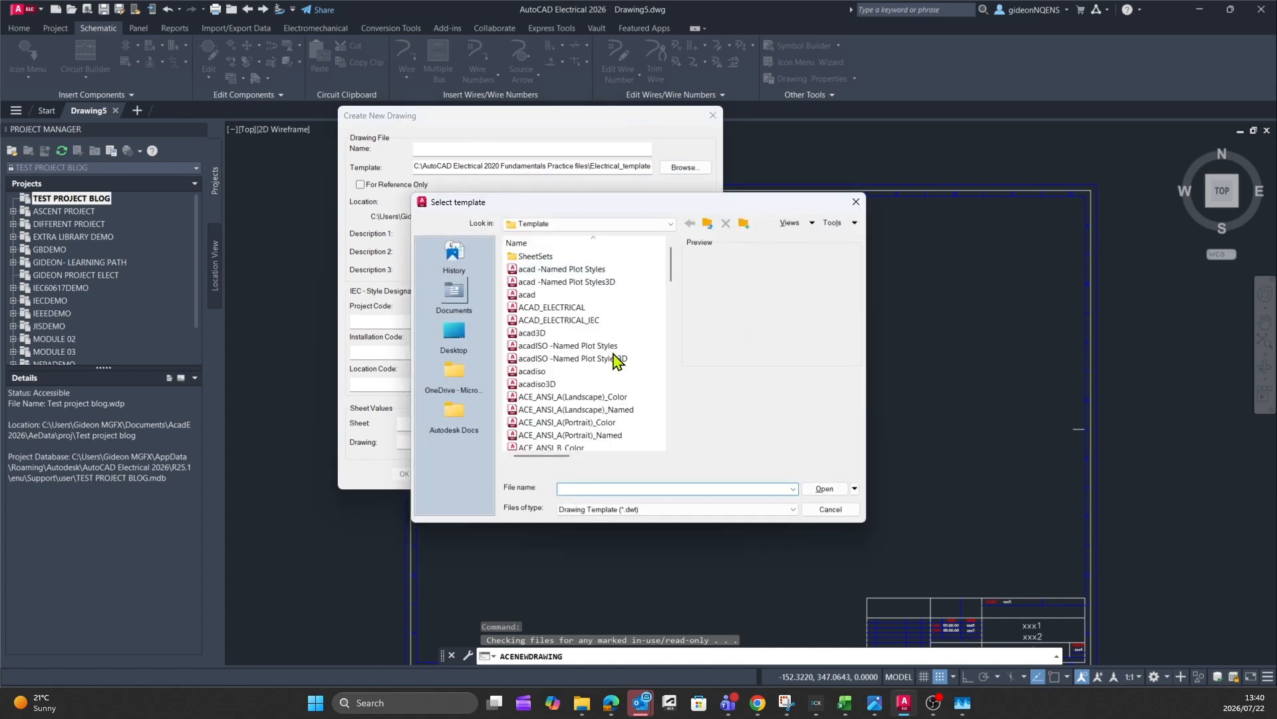
pyautogui.click(855, 202)
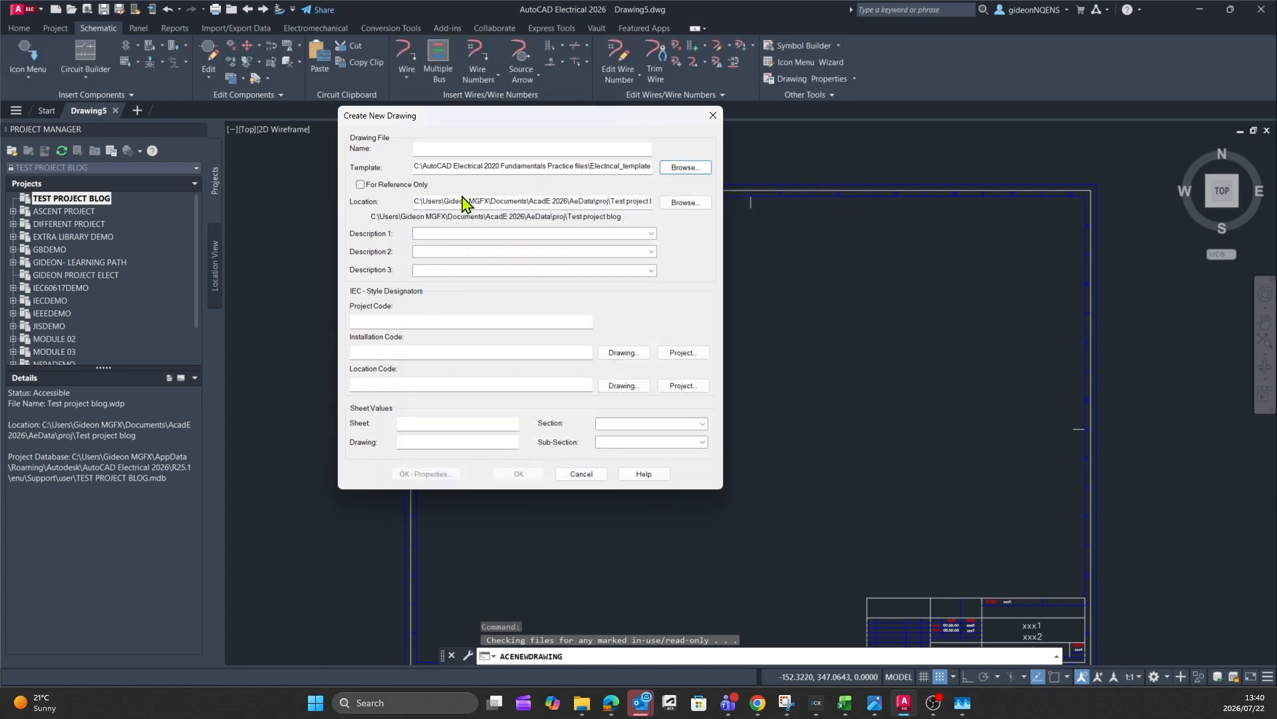
# Examine the new drawing's description, IEC-style designator and sheet value fields, and cancel creating the drawing.
pyautogui.click(448, 270)
pyautogui.click(471, 354)
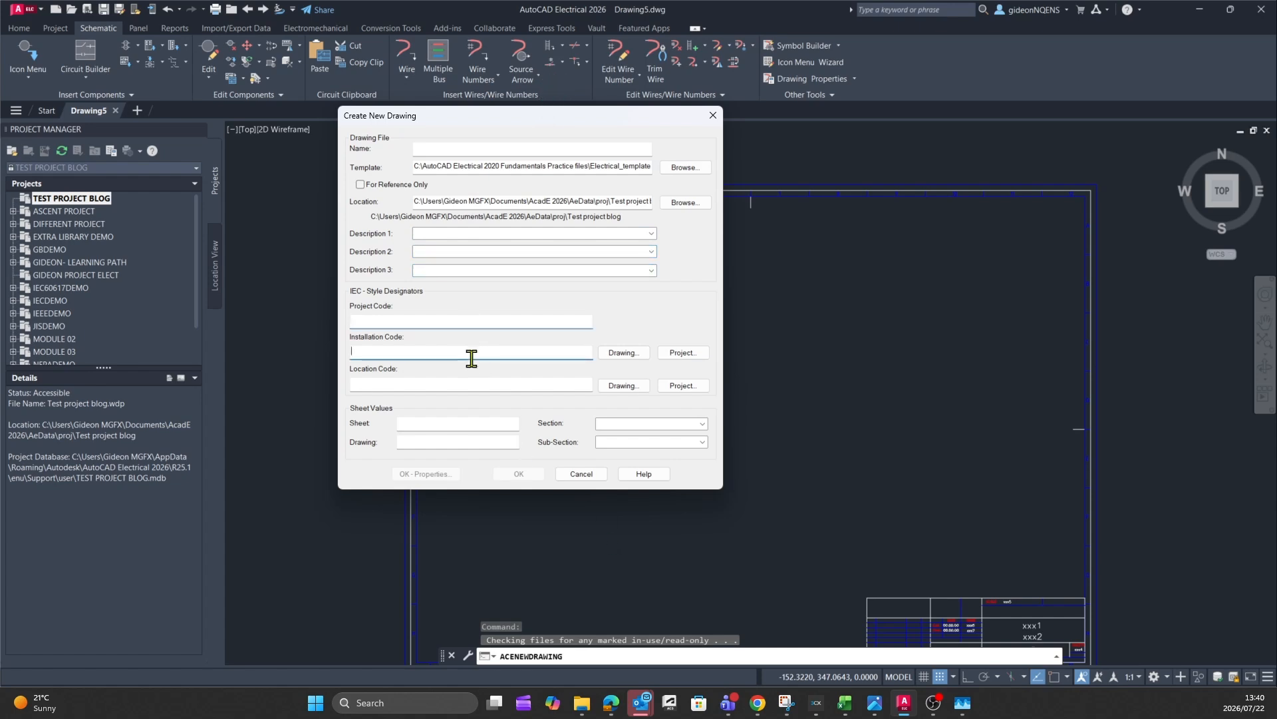
pyautogui.click(393, 385)
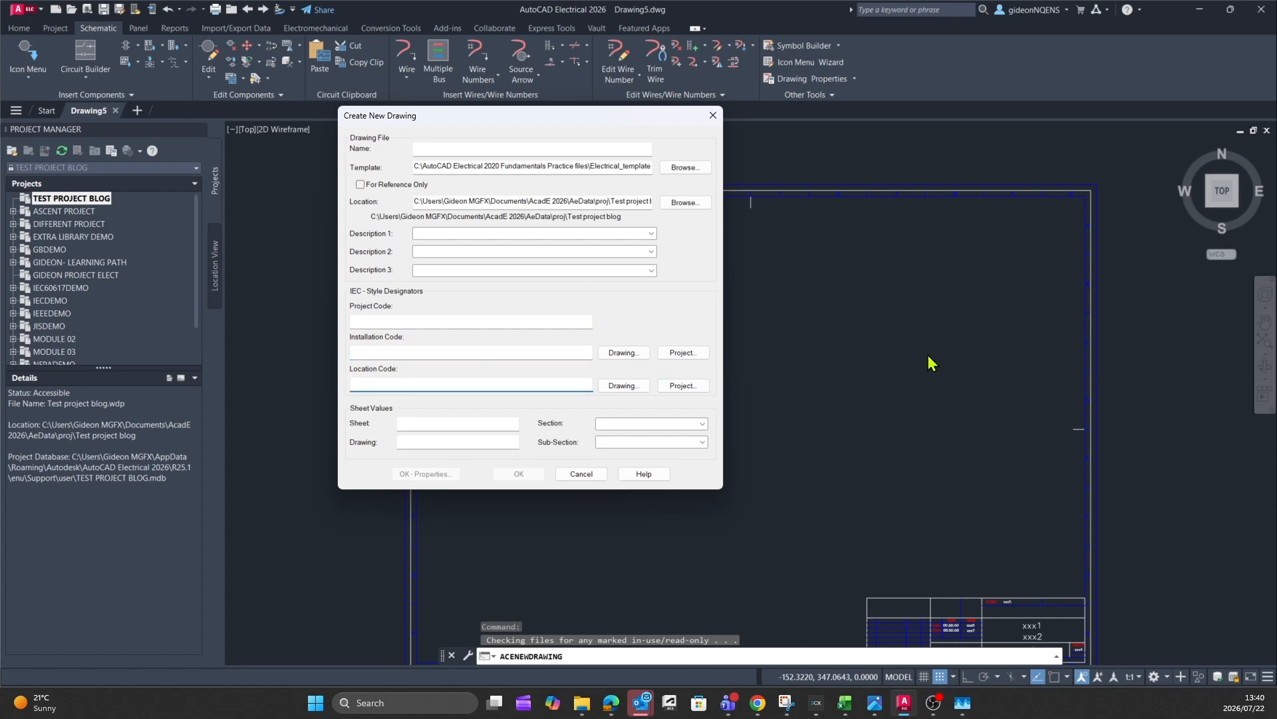
pyautogui.click(431, 429)
pyautogui.click(703, 425)
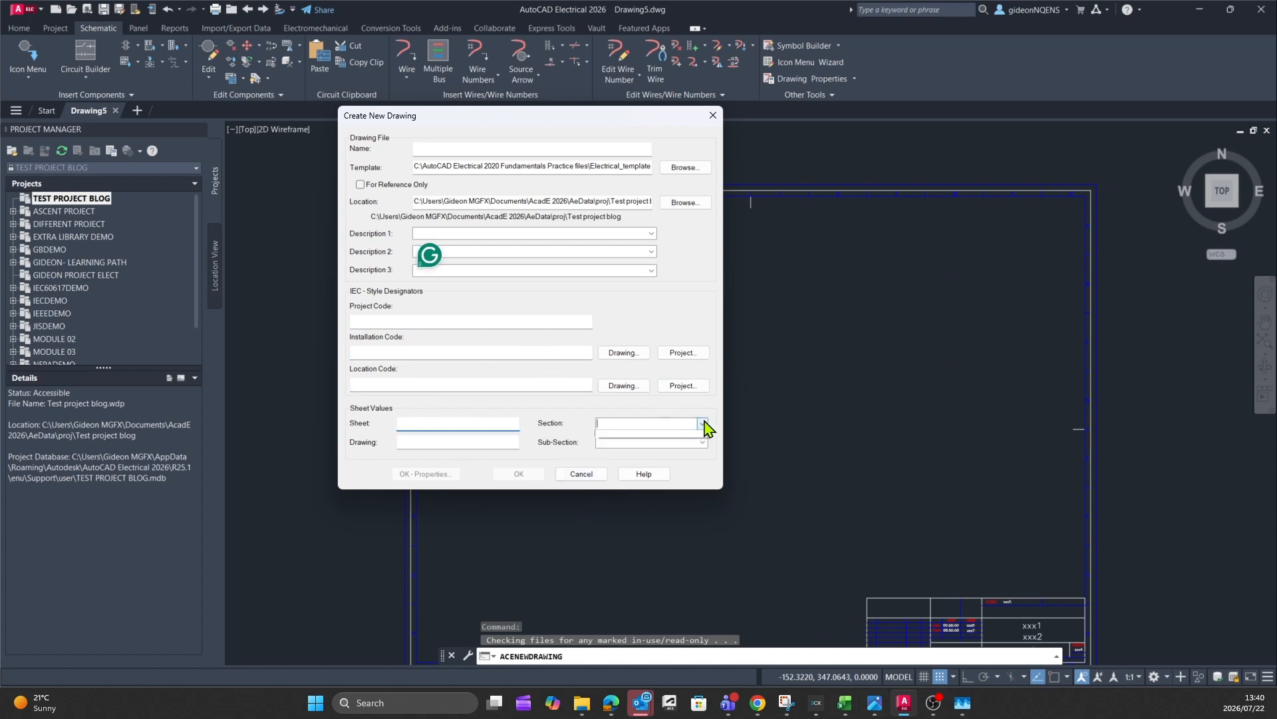
pyautogui.click(703, 443)
pyautogui.click(703, 443)
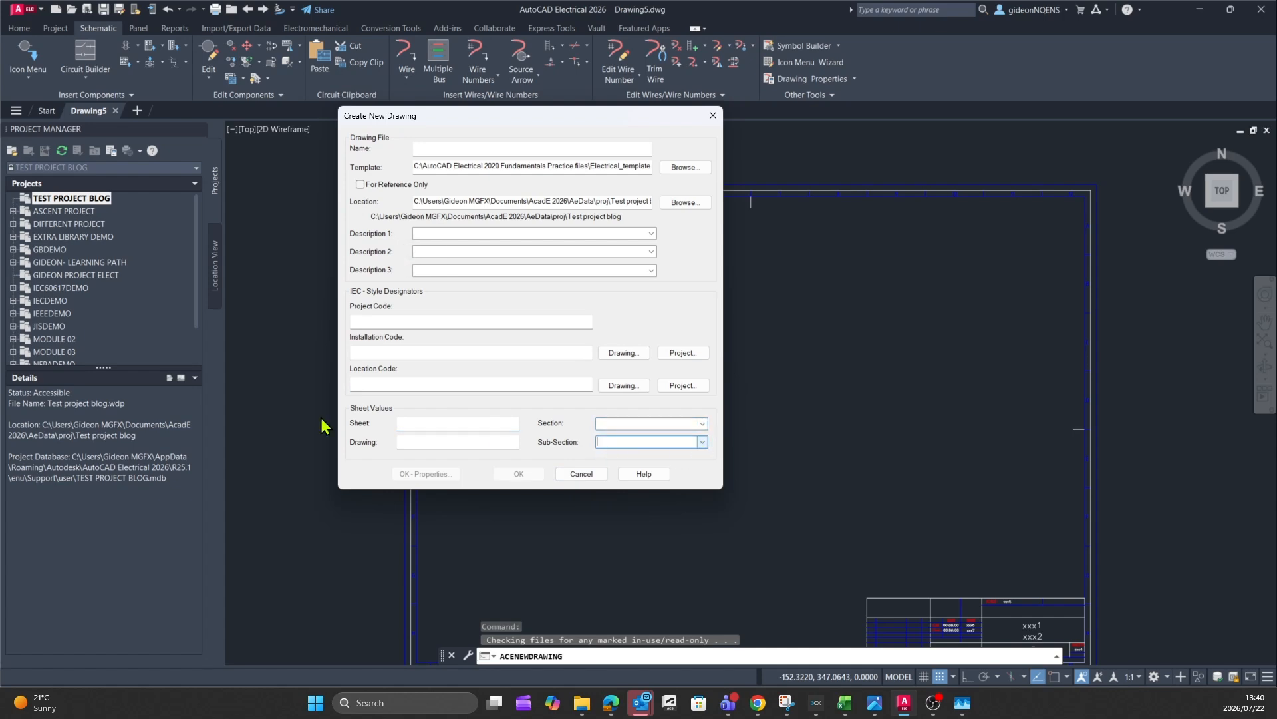
pyautogui.click(581, 474)
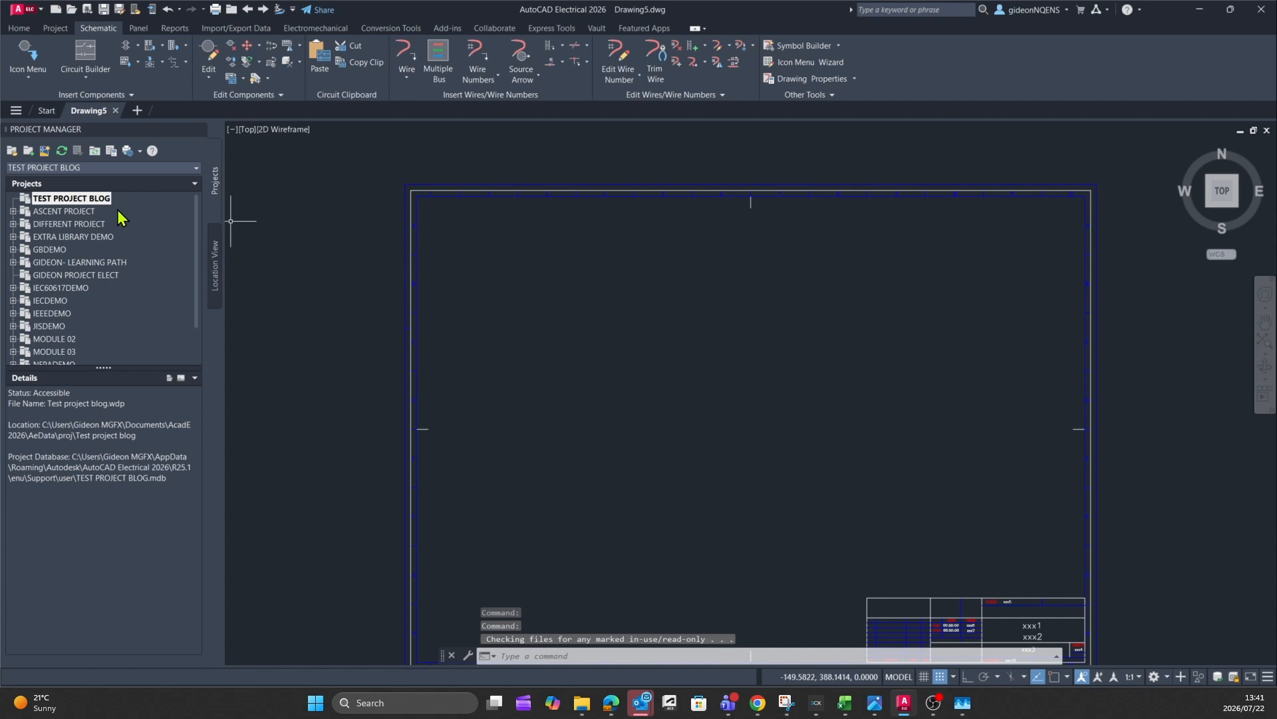
# Try to save the active drawing as Drawing5.dwg in the UserDataCache folder.
pyautogui.moveTo(339, 147)
pyautogui.mouseDown()
pyautogui.moveTo(303, 220)
pyautogui.moveTo(257, 585)
pyautogui.moveTo(369, 149)
pyautogui.mouseUp()
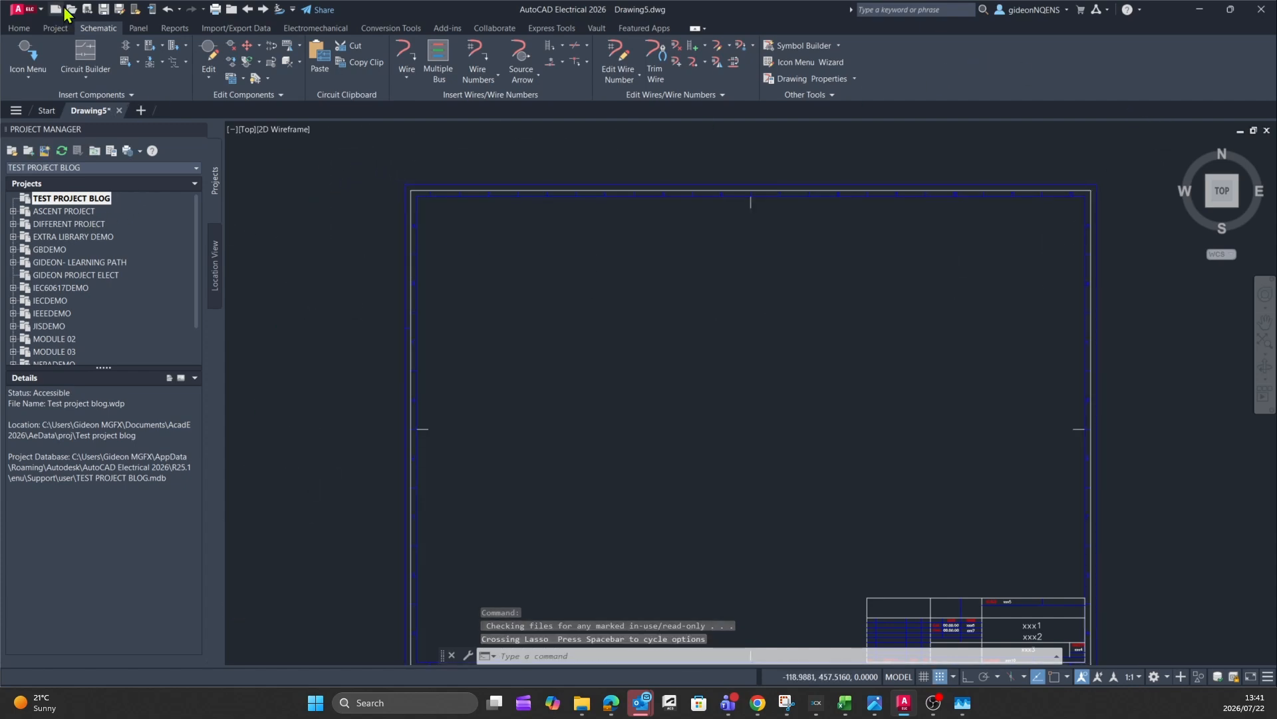
pyautogui.hotkey('ctrl', 's')
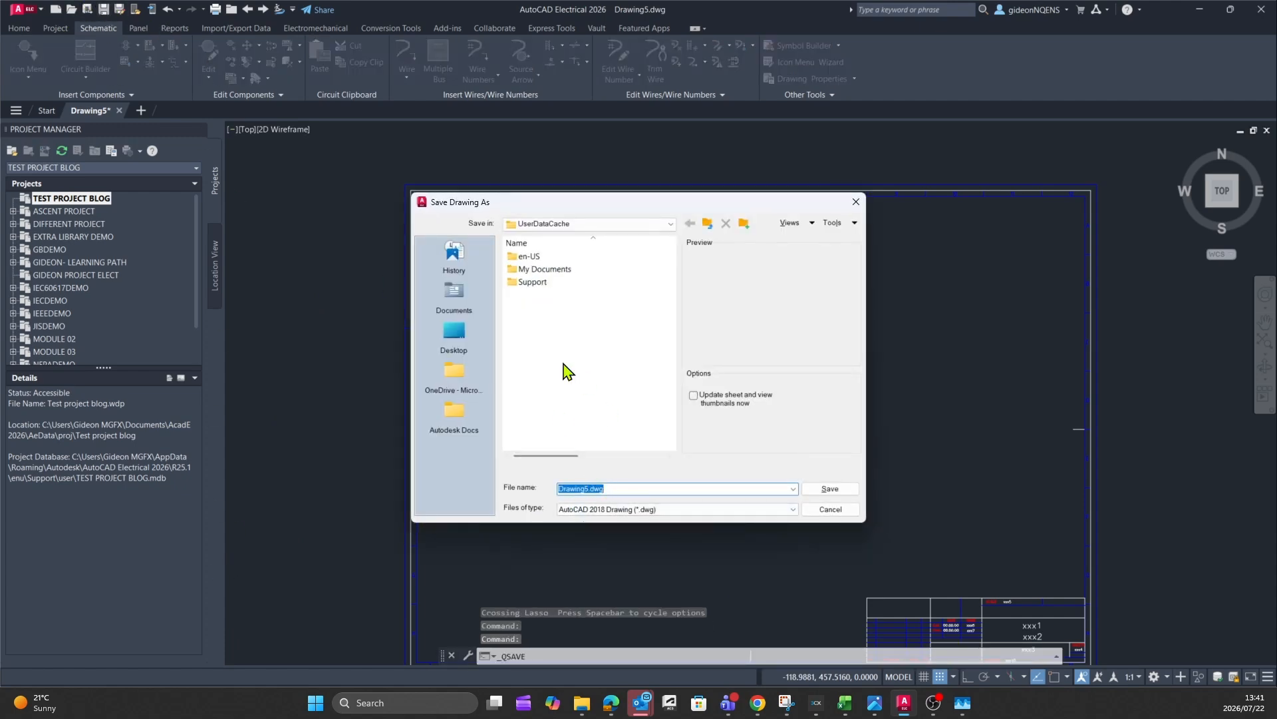
pyautogui.click(829, 490)
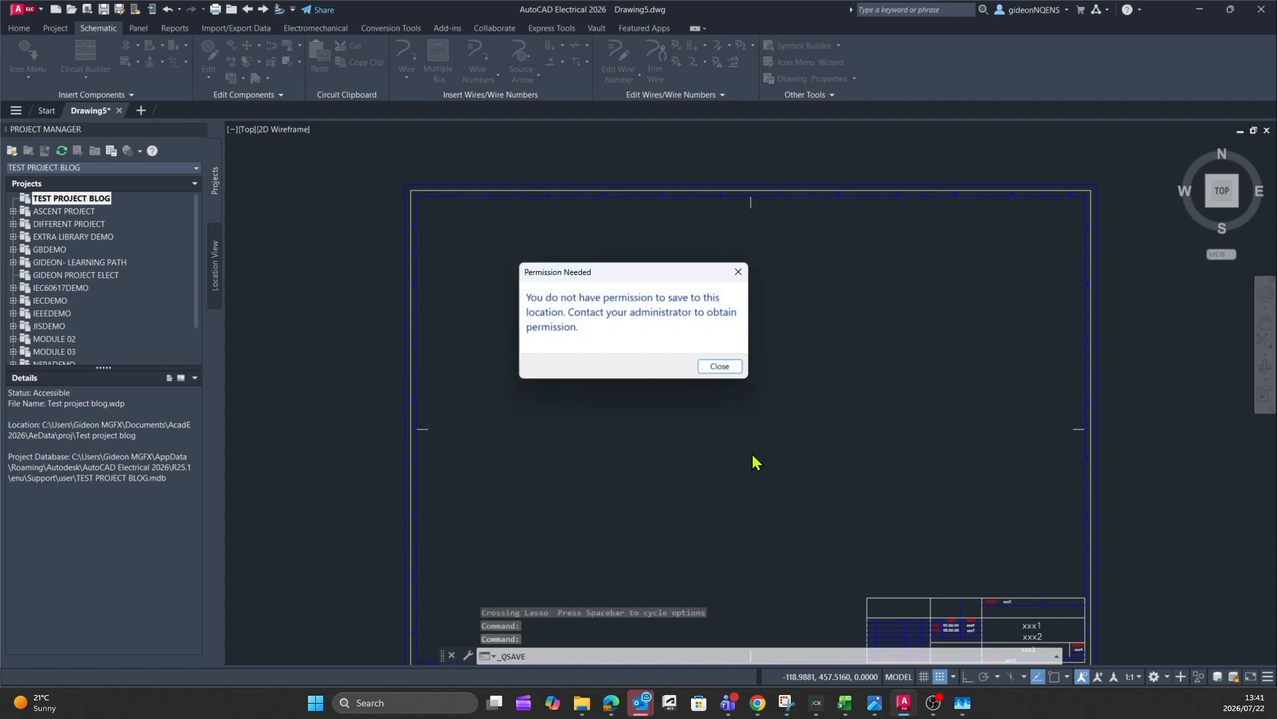
pyautogui.click(722, 367)
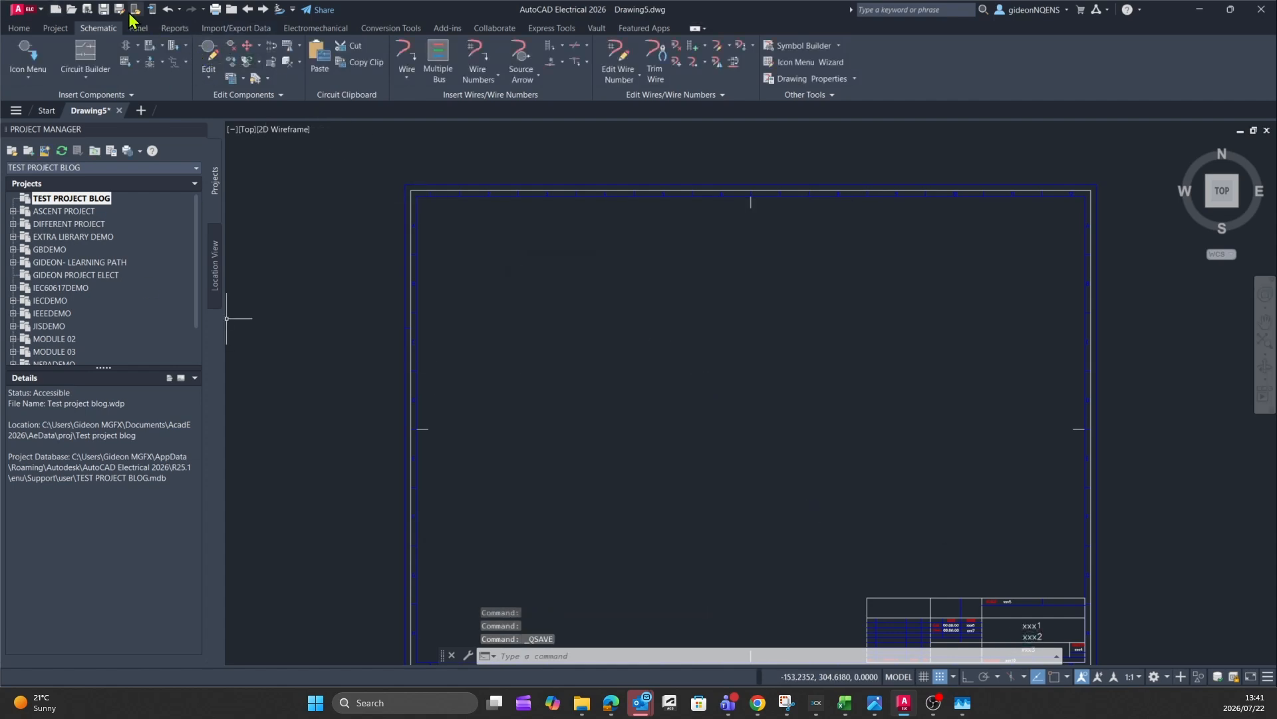
# Save the active drawing as Drawing5.dwg in the Documents folder.
pyautogui.click(108, 4)
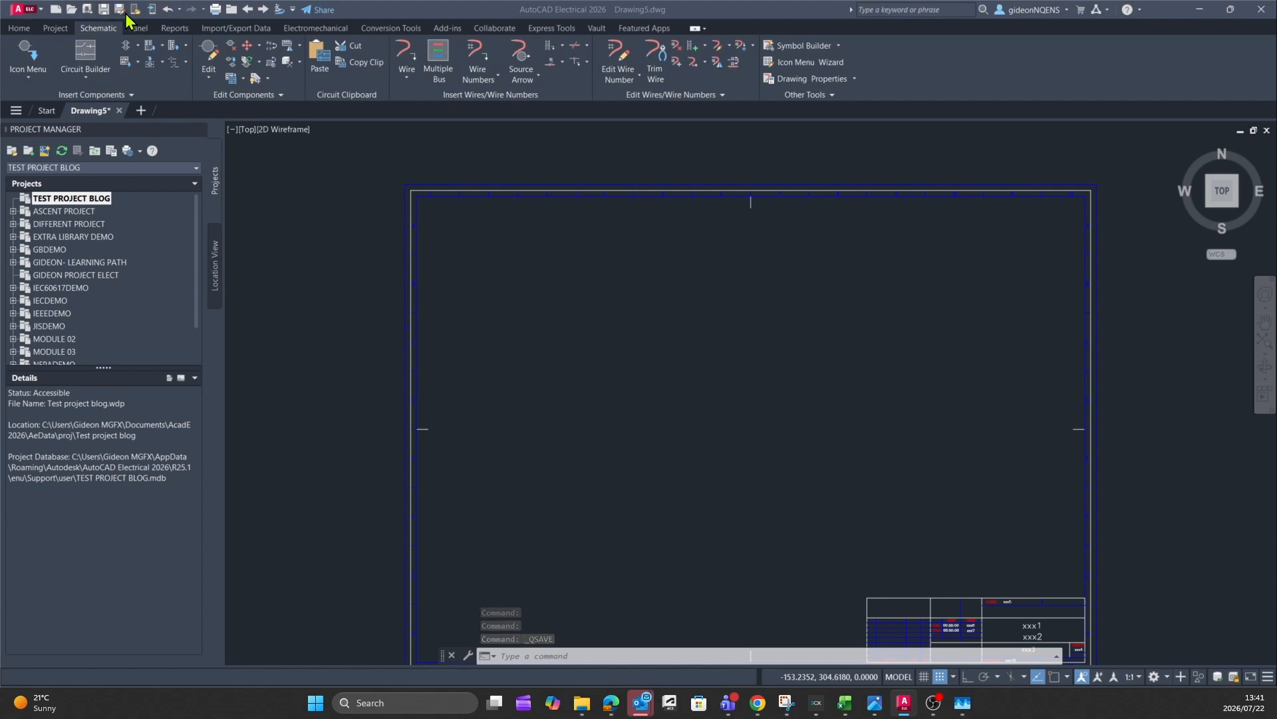
pyautogui.click(119, 10)
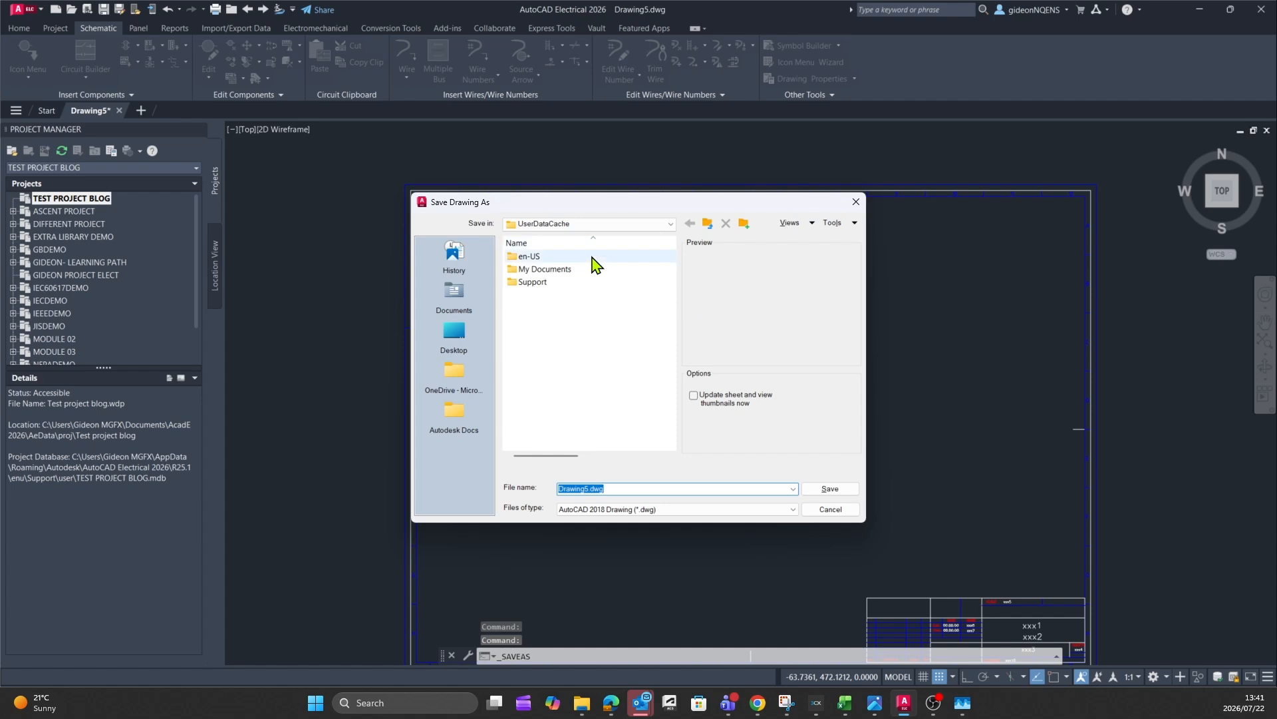
pyautogui.click(453, 293)
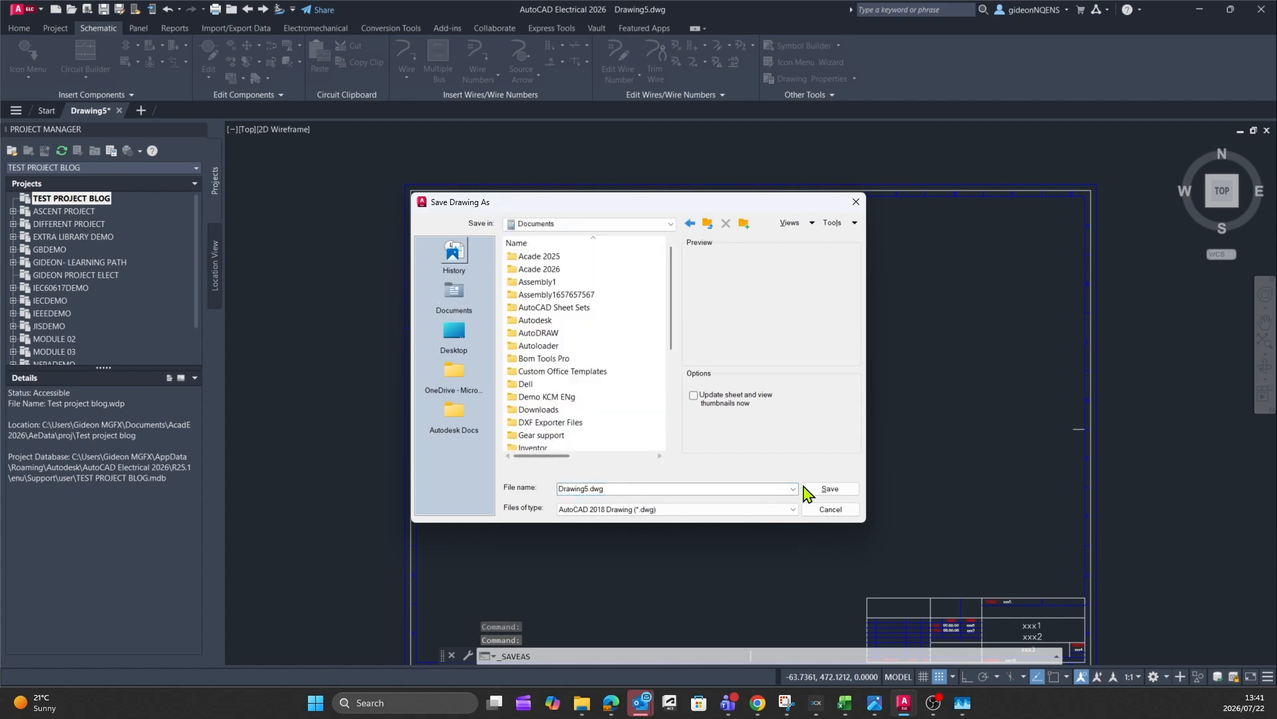
pyautogui.click(836, 490)
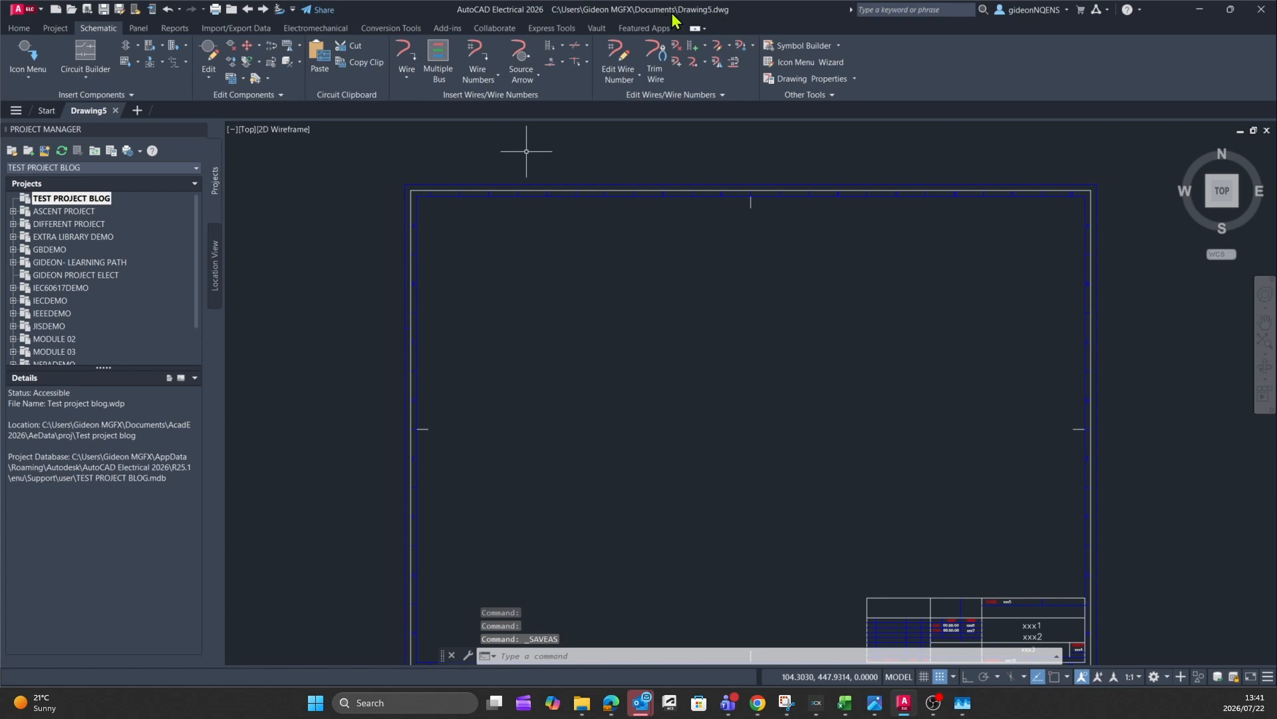
# Add the active drawing to the Test project blog project, applying the project default values to the drawing settings.
pyautogui.rightClick(80, 197)
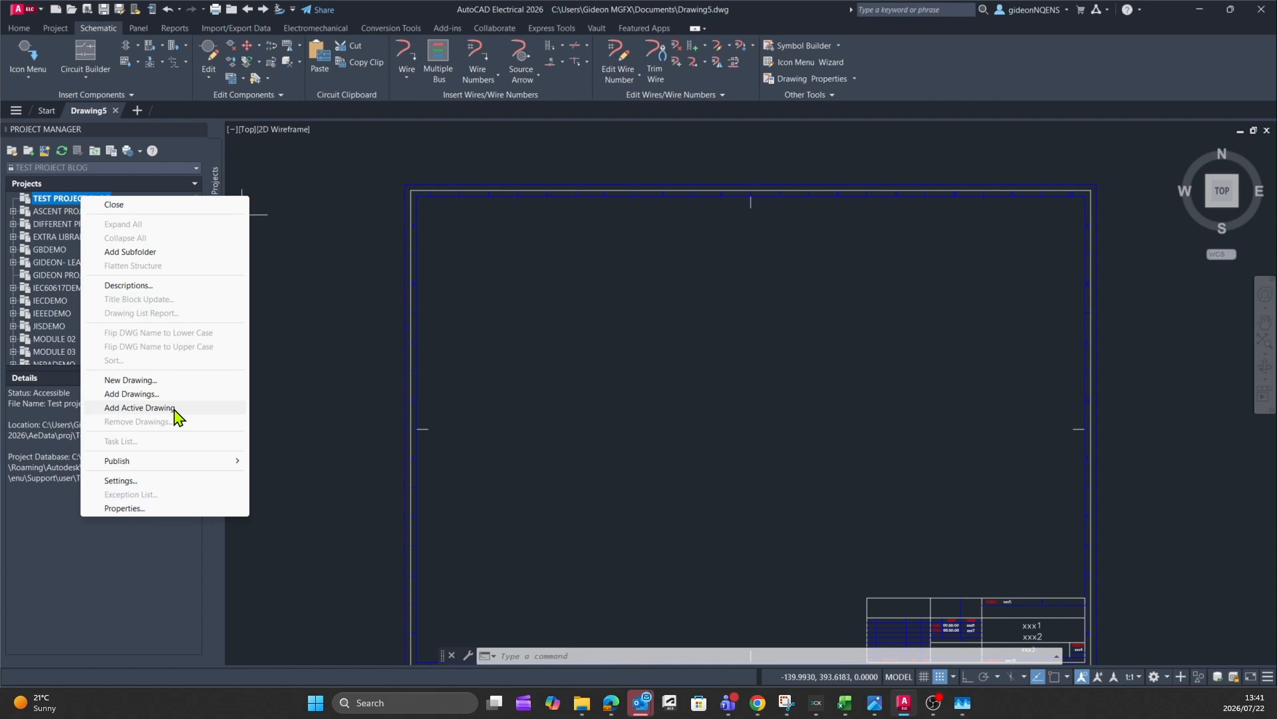
pyautogui.click(139, 407)
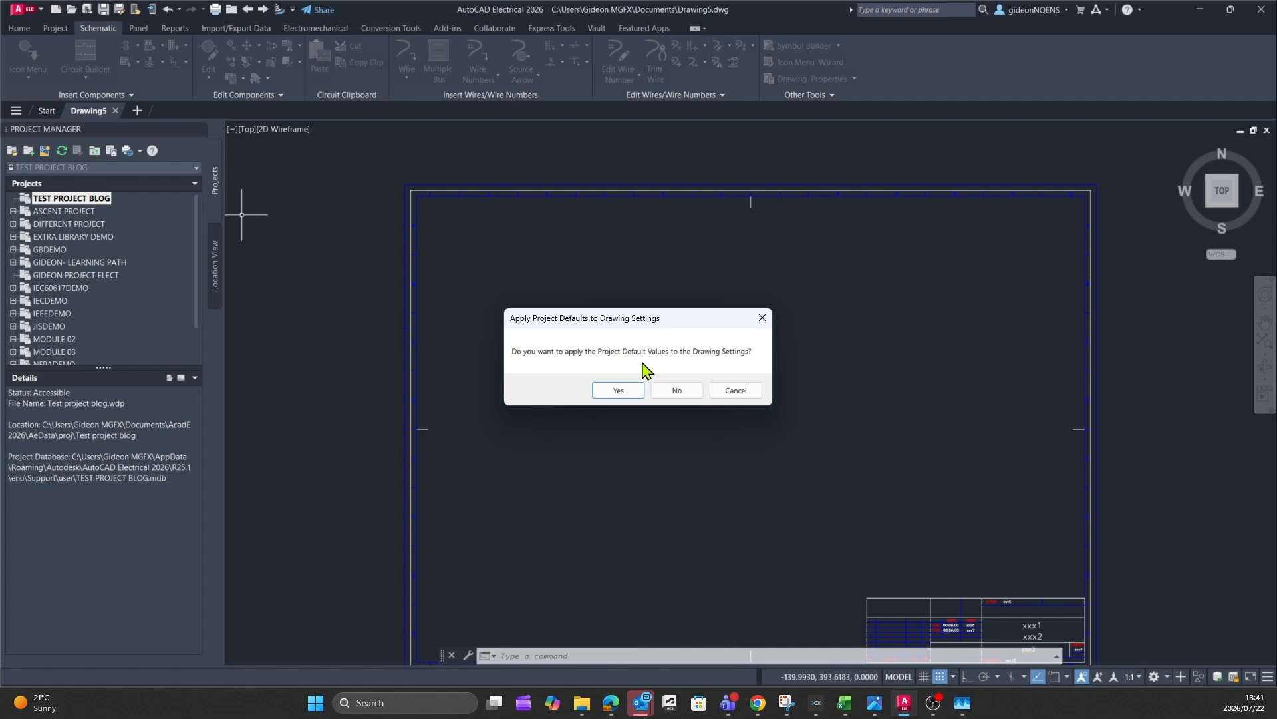
pyautogui.click(620, 393)
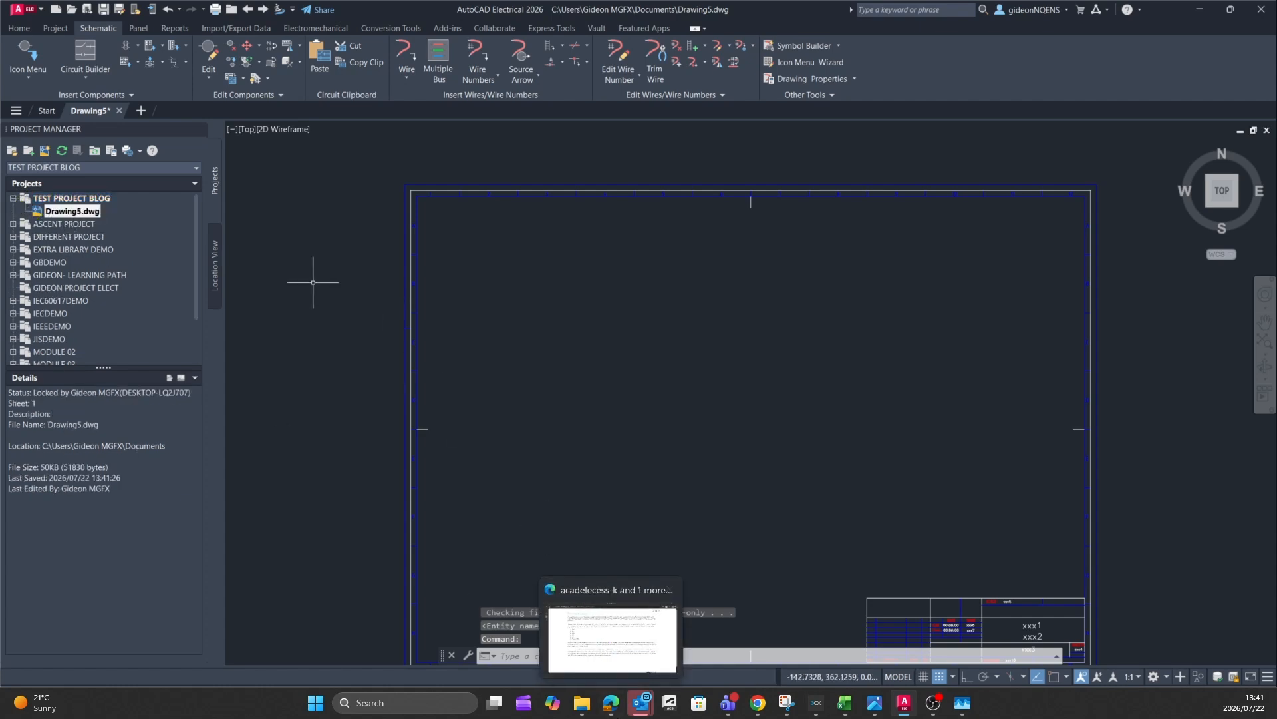
# Display the commands available for the Test project blog project.
pyautogui.rightClick(65, 198)
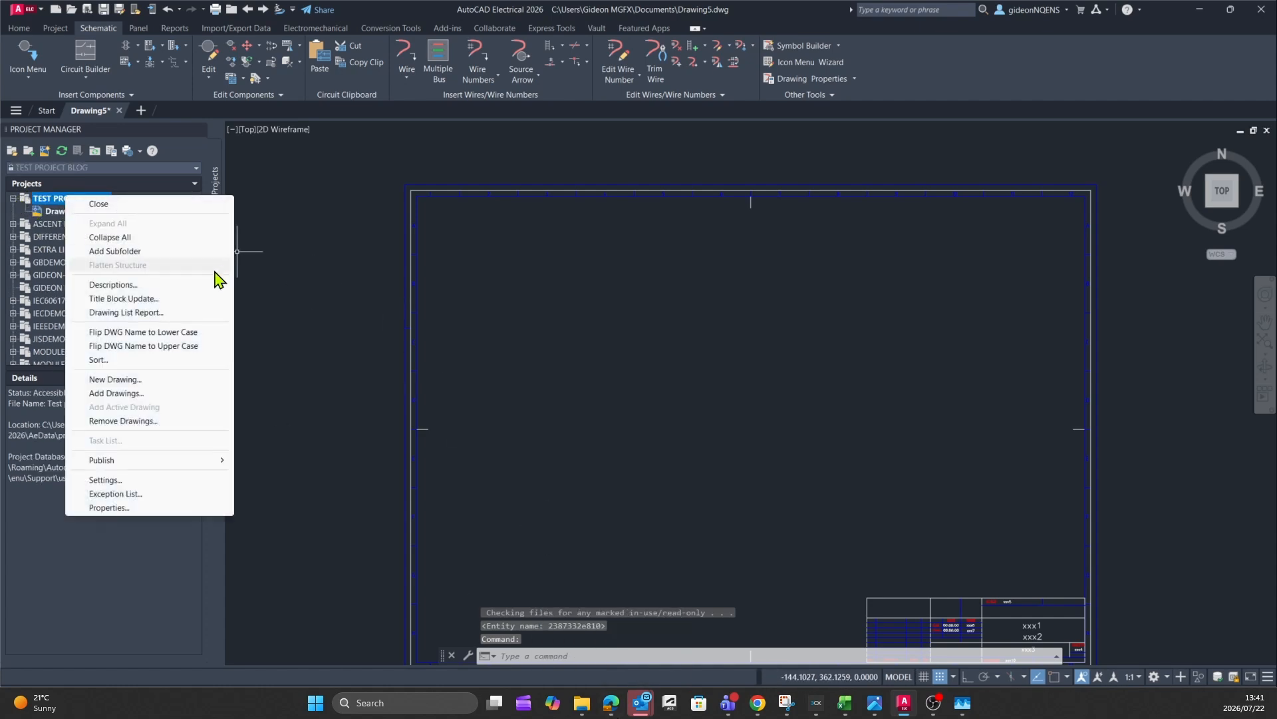